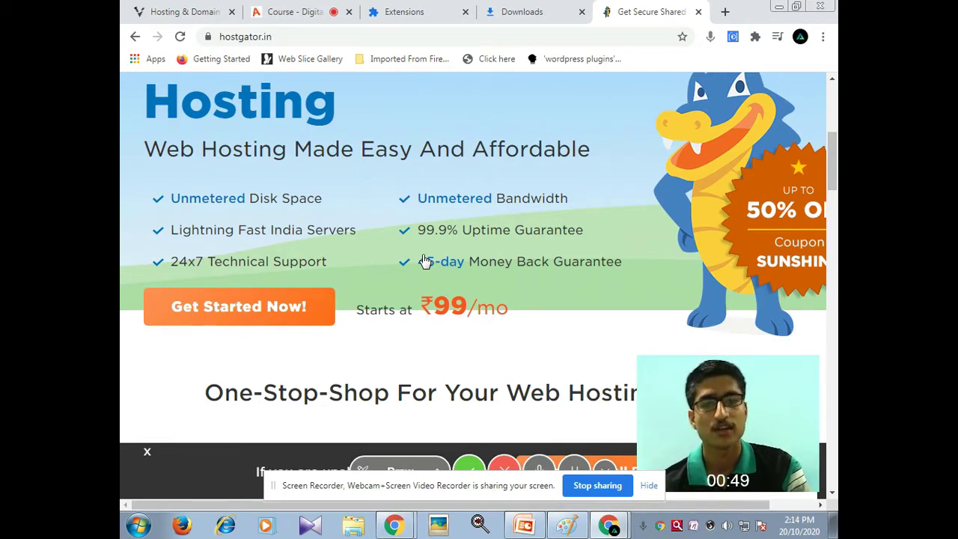
Step: Open the Shared Hosting plans page from the HostGator home page
{"action": "scroll", "coordinate": [423, 260], "scroll_direction": "up", "scroll_amount": 4}
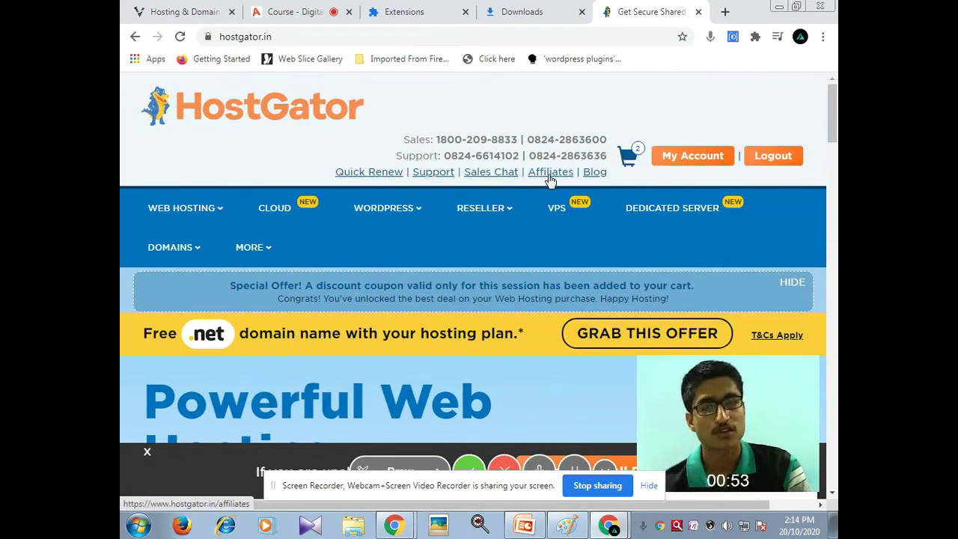
{"action": "left_click_drag", "start_coordinate": [403, 140], "coordinate": [599, 156]}
{"action": "scroll", "coordinate": [578, 221], "scroll_direction": "down", "scroll_amount": 5}
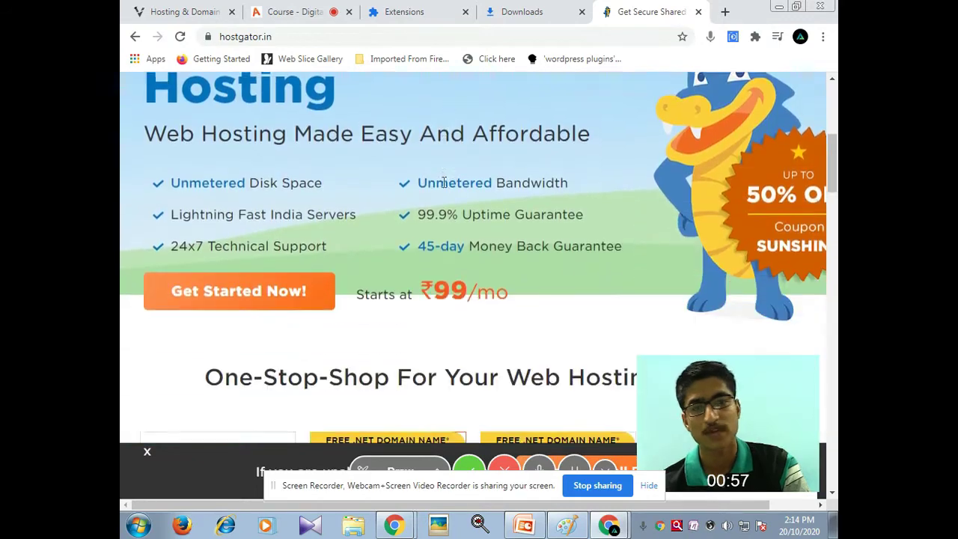
{"action": "scroll", "coordinate": [578, 221], "scroll_direction": "down", "scroll_amount": 4}
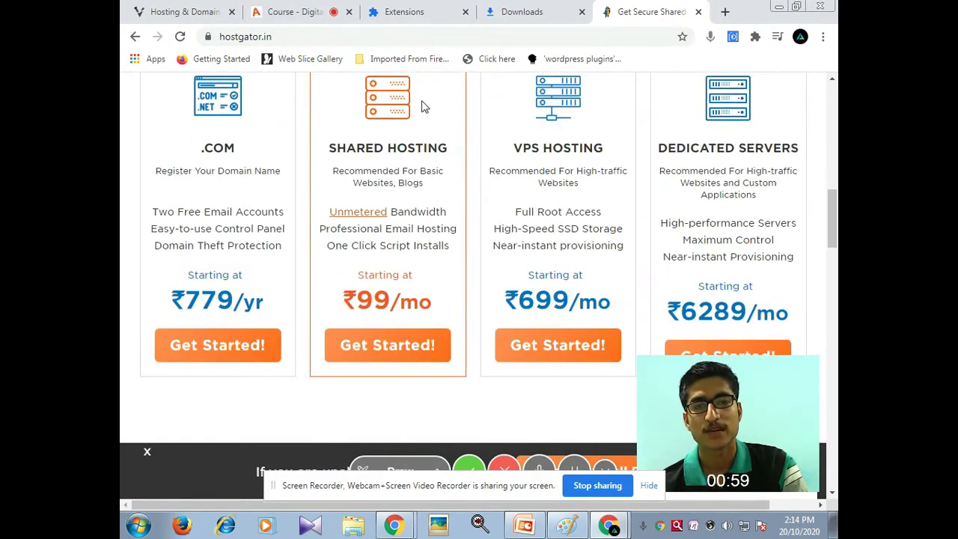
{"action": "left_click", "coordinate": [408, 349]}
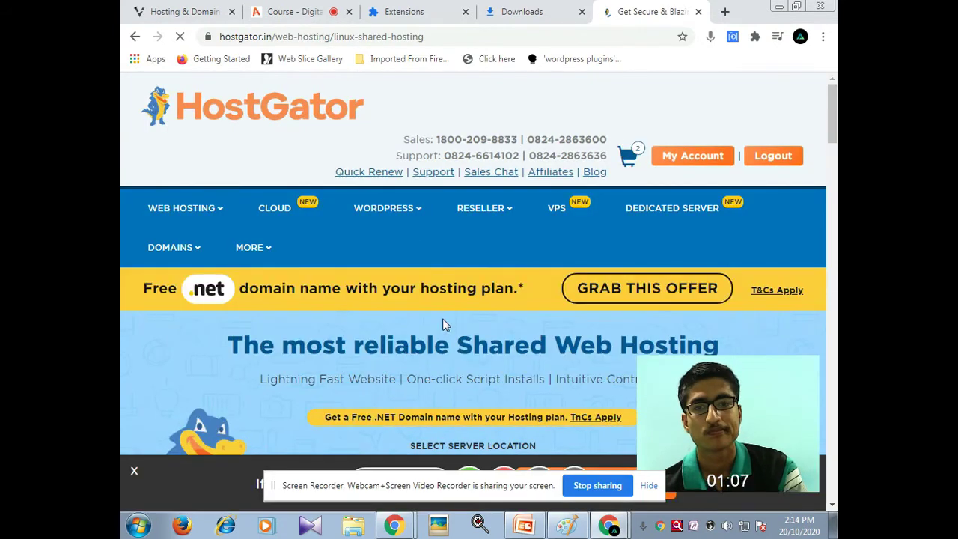
Step: Change the STARTER plan's tenure dropdown to 1 Month @ ₹199/mo
{"action": "scroll", "coordinate": [662, 296], "scroll_direction": "down", "scroll_amount": 4}
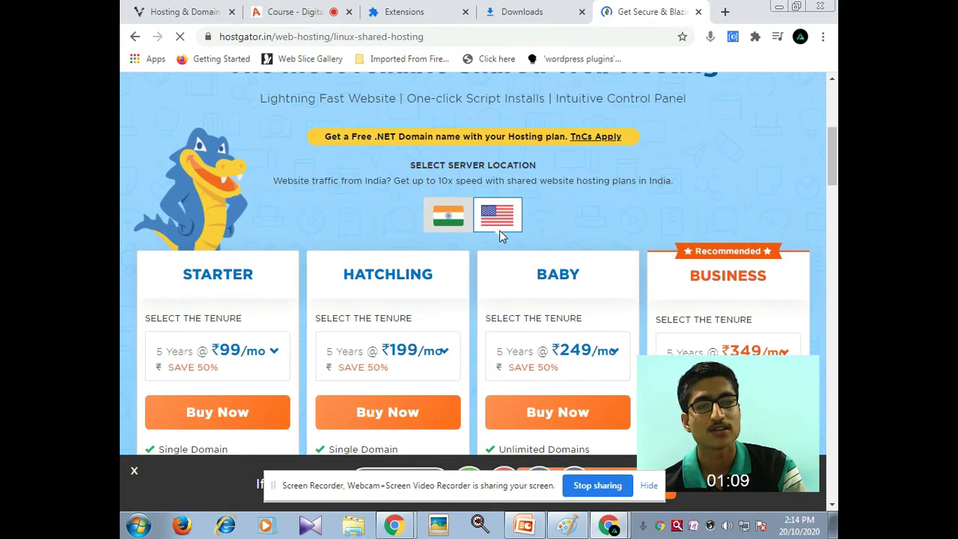
{"action": "scroll", "coordinate": [499, 230], "scroll_direction": "down", "scroll_amount": 2}
{"action": "left_click", "coordinate": [230, 231]}
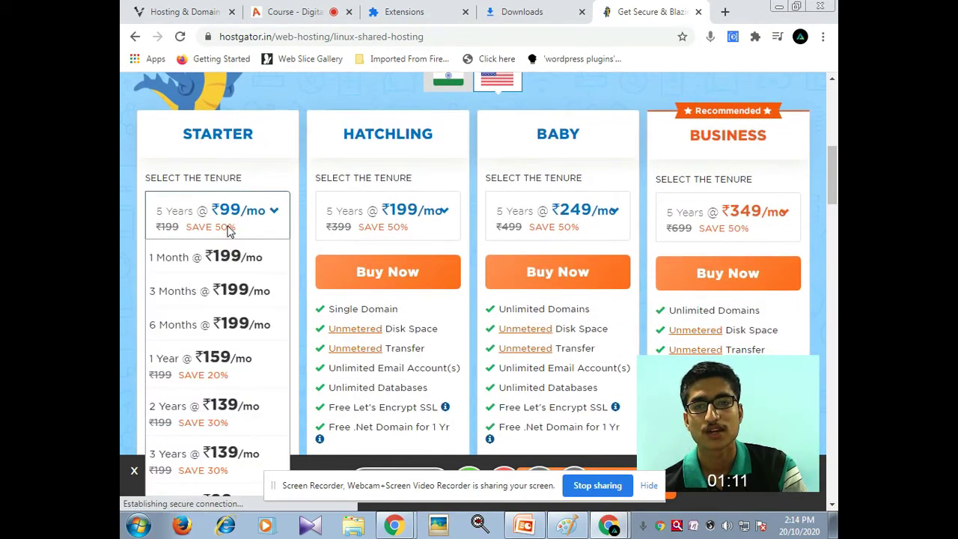
{"action": "left_click", "coordinate": [191, 258]}
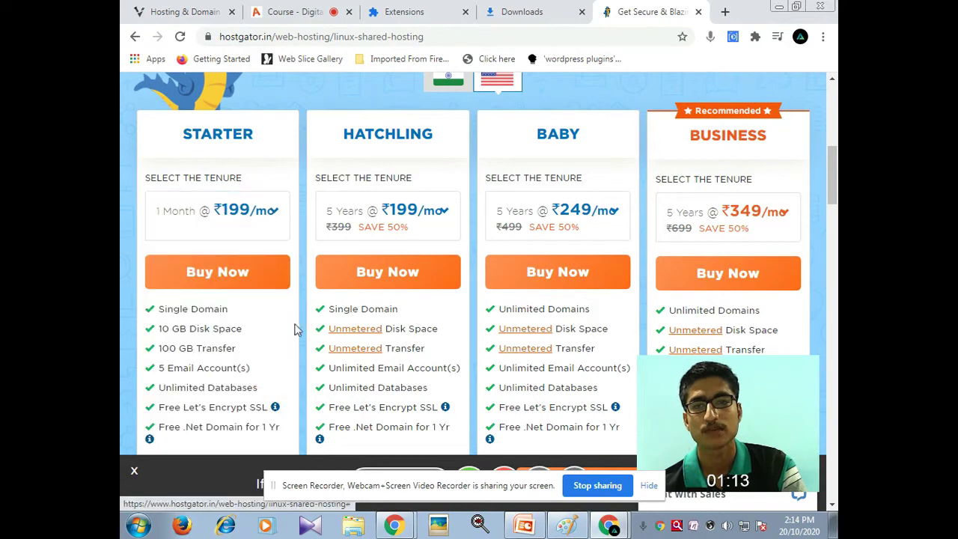
Step: Buy STARTER, answer No to owning a domain, and untick the Backup, Encrypt and Protect add-ons
{"action": "left_click", "coordinate": [252, 270]}
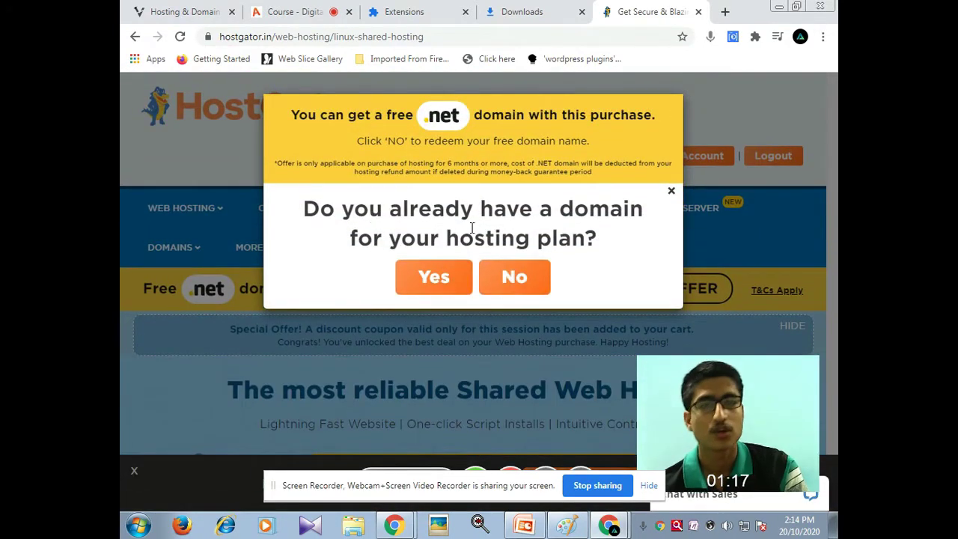
{"action": "left_click", "coordinate": [528, 290]}
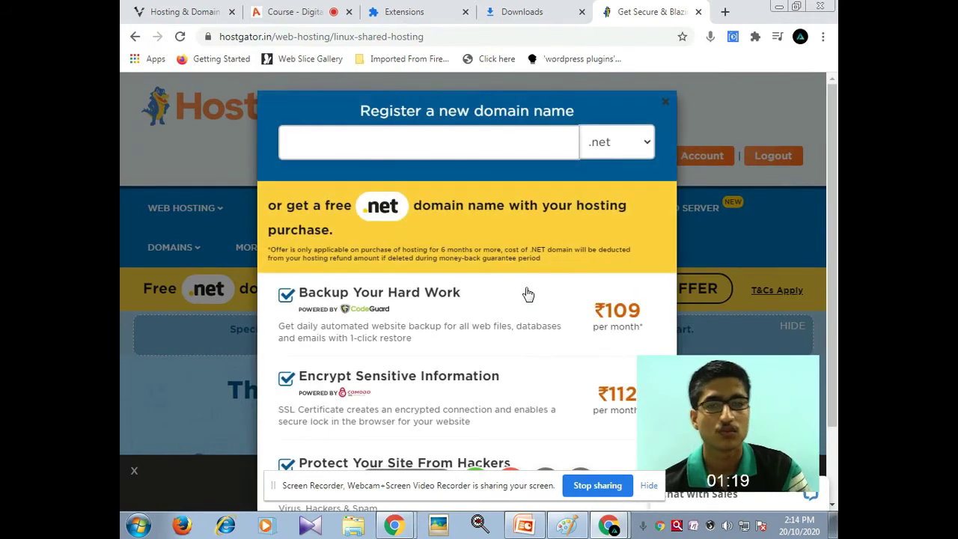
{"action": "left_click", "coordinate": [285, 295]}
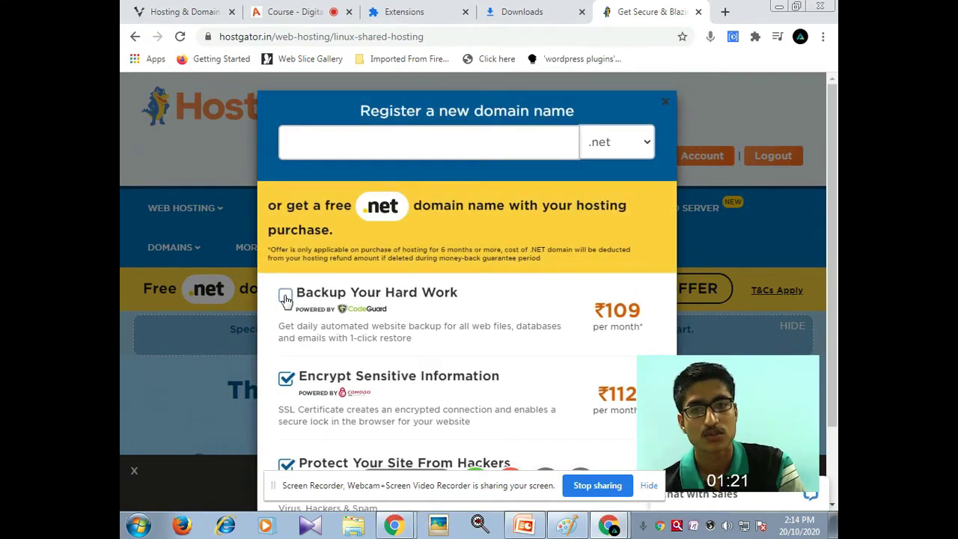
{"action": "left_click", "coordinate": [286, 378]}
{"action": "left_click", "coordinate": [286, 464]}
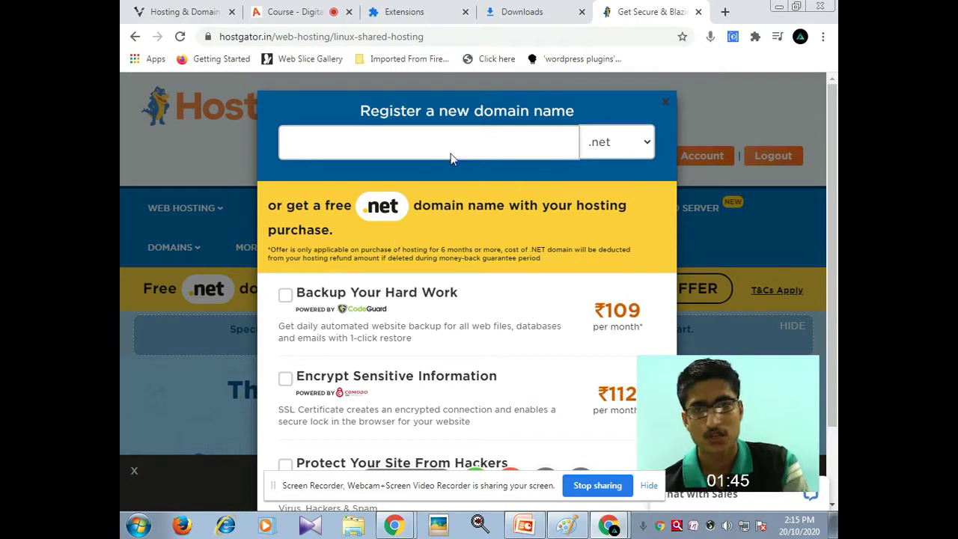
Step: Search for the domain 'adarshblog' with the .in extension
{"action": "left_click", "coordinate": [410, 148]}
{"action": "type", "text": "a"}
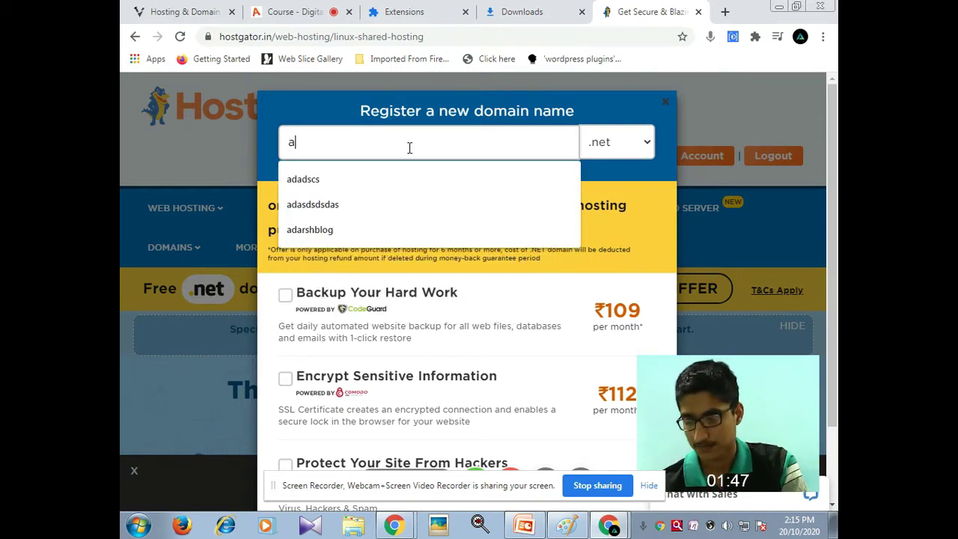
{"action": "type", "text": "darshblo"}
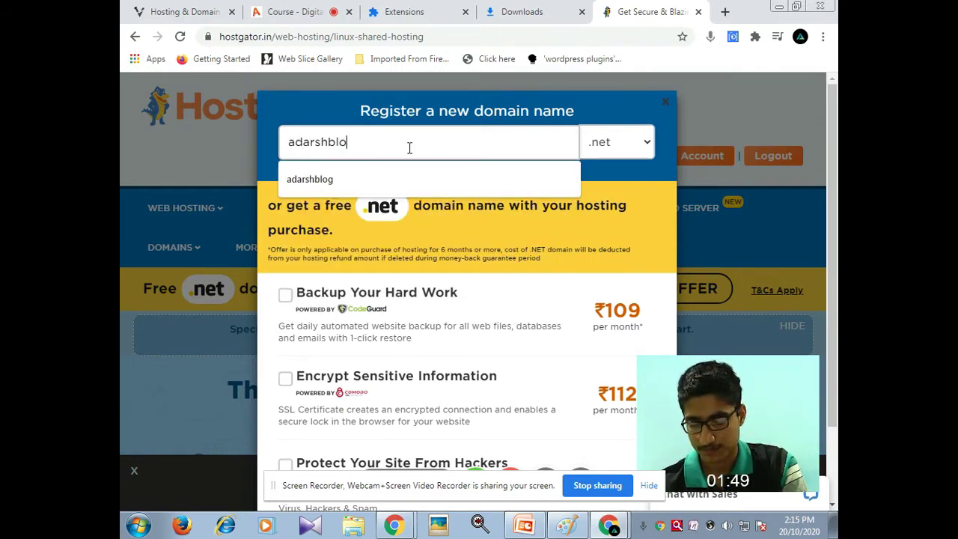
{"action": "type", "text": "g"}
{"action": "left_click", "coordinate": [595, 152]}
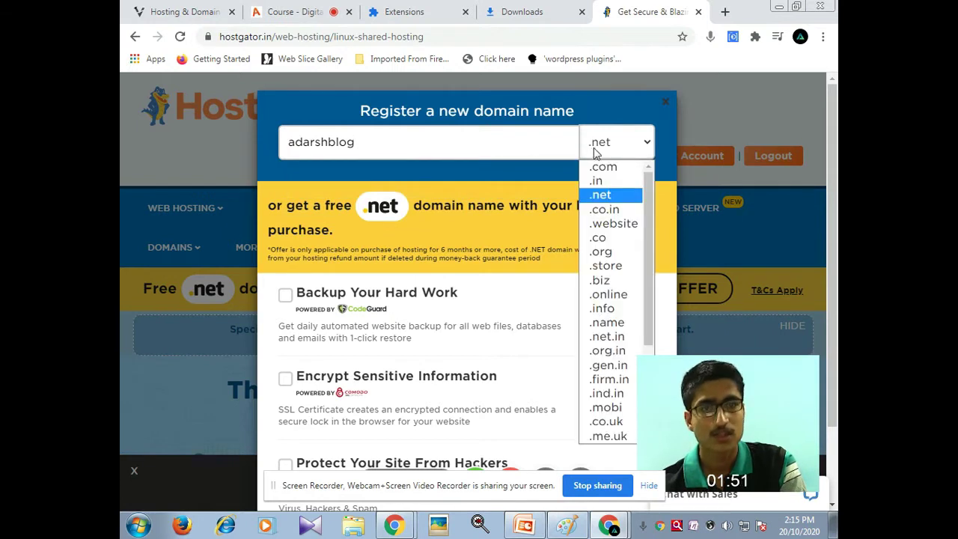
{"action": "left_click", "coordinate": [614, 182]}
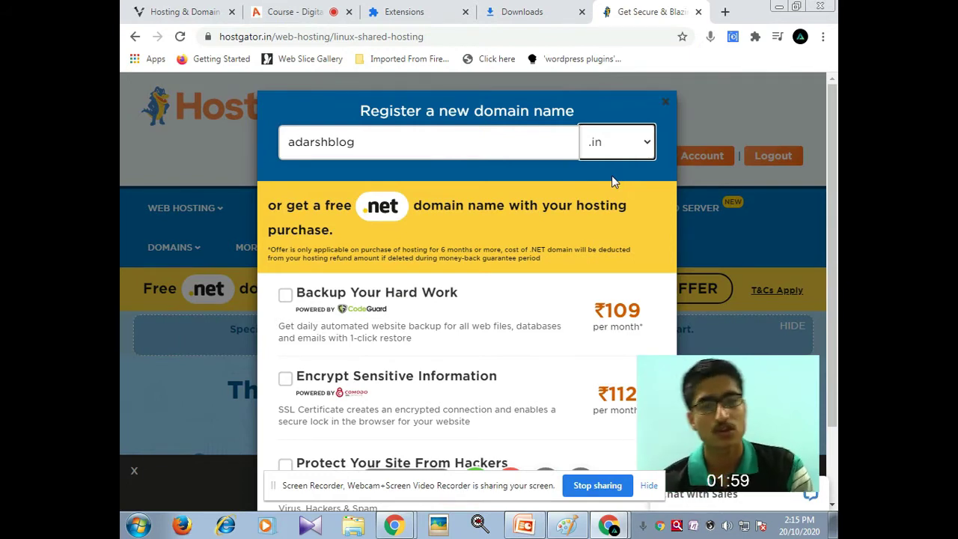
{"action": "mouse_move", "coordinate": [521, 490]}
{"action": "left_mouse_down"}
{"action": "mouse_move", "coordinate": [352, 437]}
{"action": "mouse_move", "coordinate": [378, 453]}
{"action": "mouse_move", "coordinate": [508, 464]}
{"action": "mouse_move", "coordinate": [507, 512]}
{"action": "left_mouse_up"}
{"action": "scroll", "coordinate": [560, 313], "scroll_direction": "down", "scroll_amount": 1}
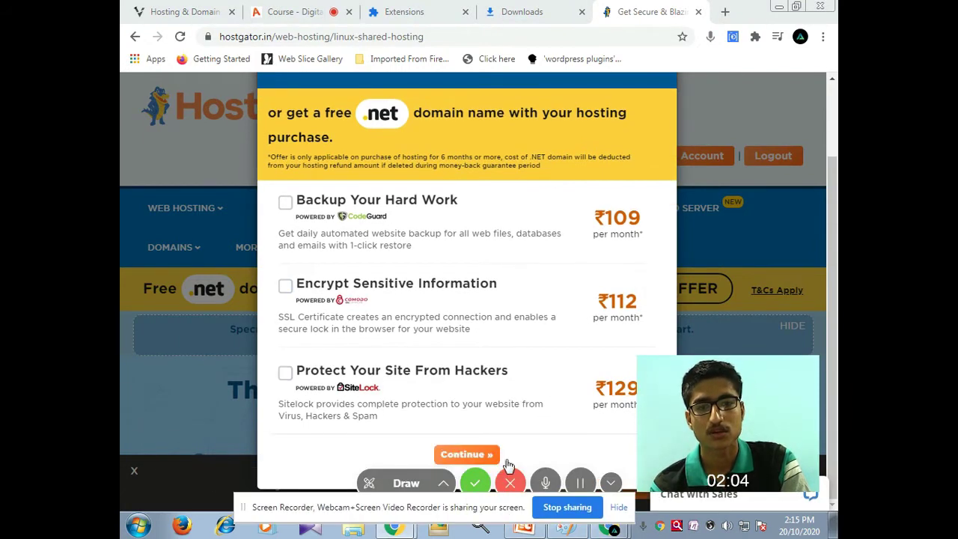
{"action": "left_click", "coordinate": [469, 454]}
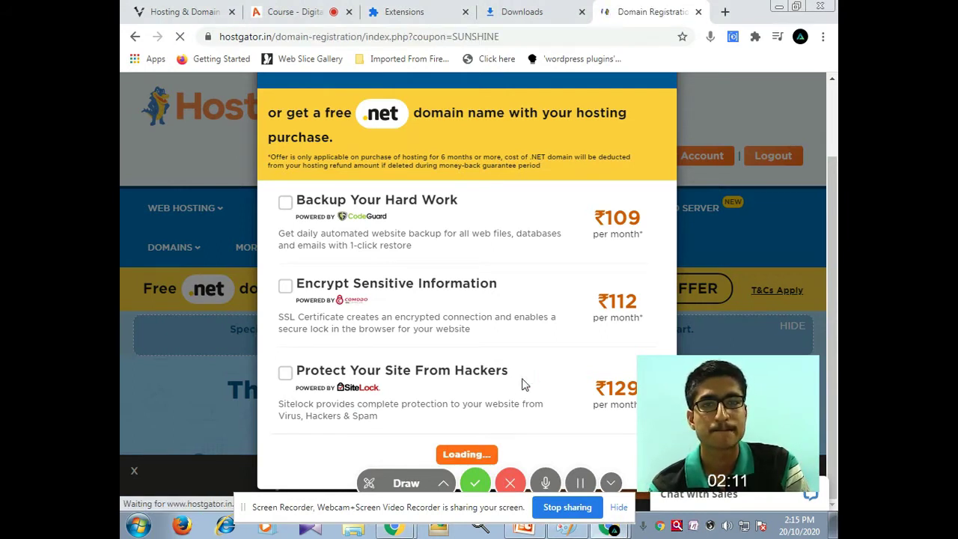
Step: Add adarshblog.in to the cart, bringing the total to ₹699
{"action": "scroll", "coordinate": [522, 384], "scroll_direction": "down", "scroll_amount": 2}
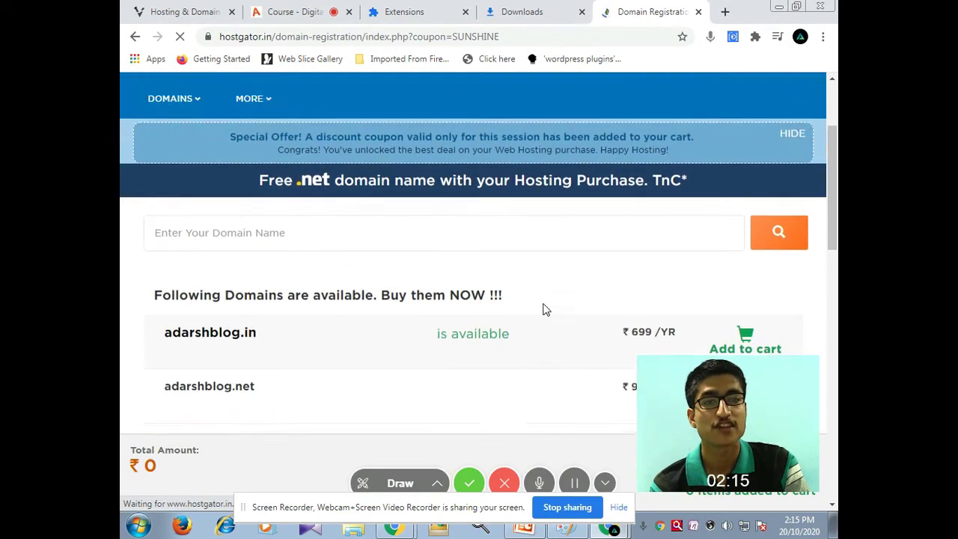
{"action": "scroll", "coordinate": [545, 310], "scroll_direction": "down", "scroll_amount": 1}
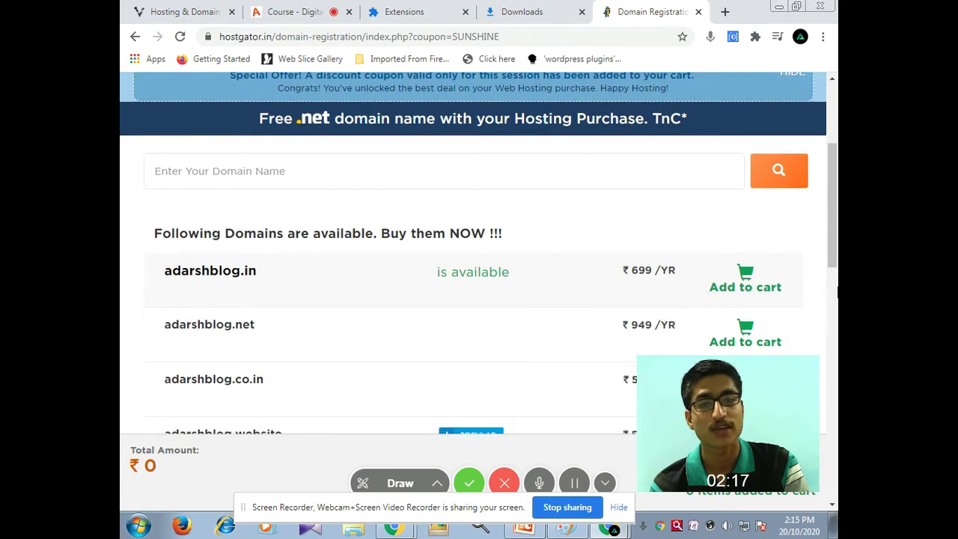
{"action": "left_click", "coordinate": [732, 289]}
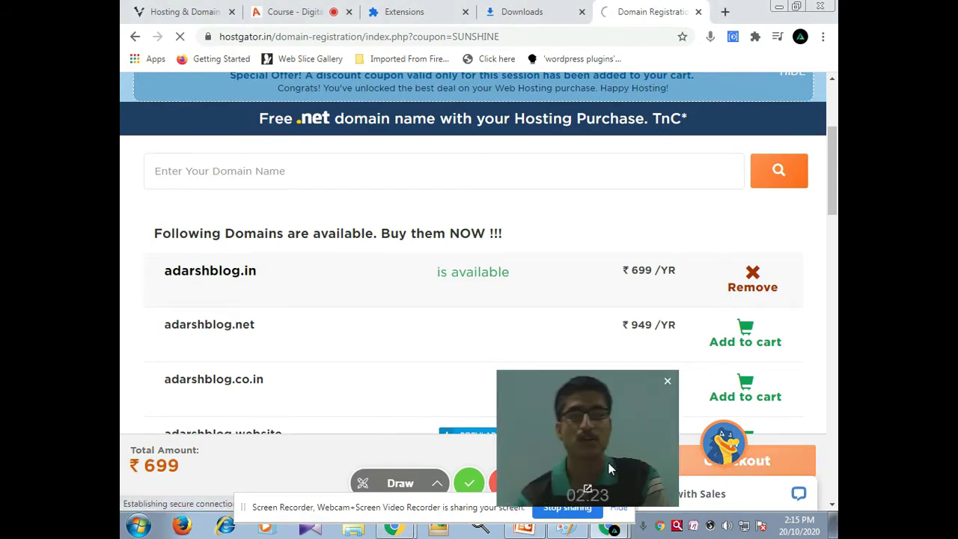
{"action": "left_click_drag", "start_coordinate": [609, 464], "coordinate": [740, 449]}
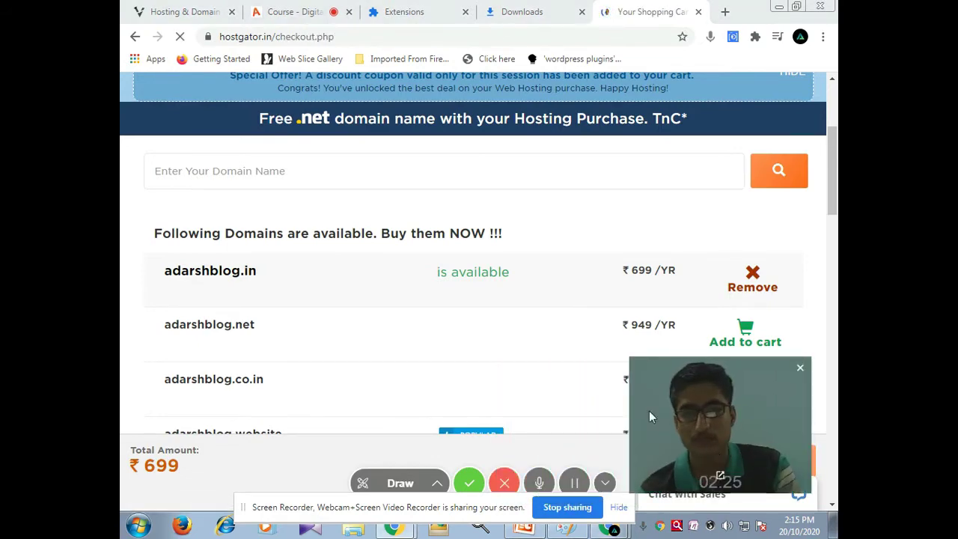
Step: Review the adarshblog.in and Starter cart (₹1,121 total) and grab the 10%-off 3-month offer
{"action": "scroll", "coordinate": [573, 367], "scroll_direction": "down", "scroll_amount": 3}
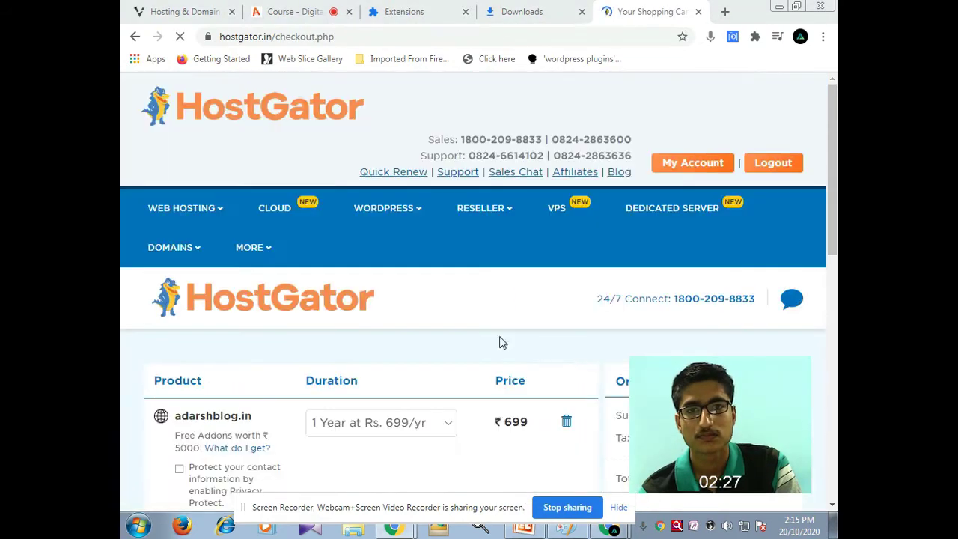
{"action": "scroll", "coordinate": [501, 342], "scroll_direction": "down", "scroll_amount": 3}
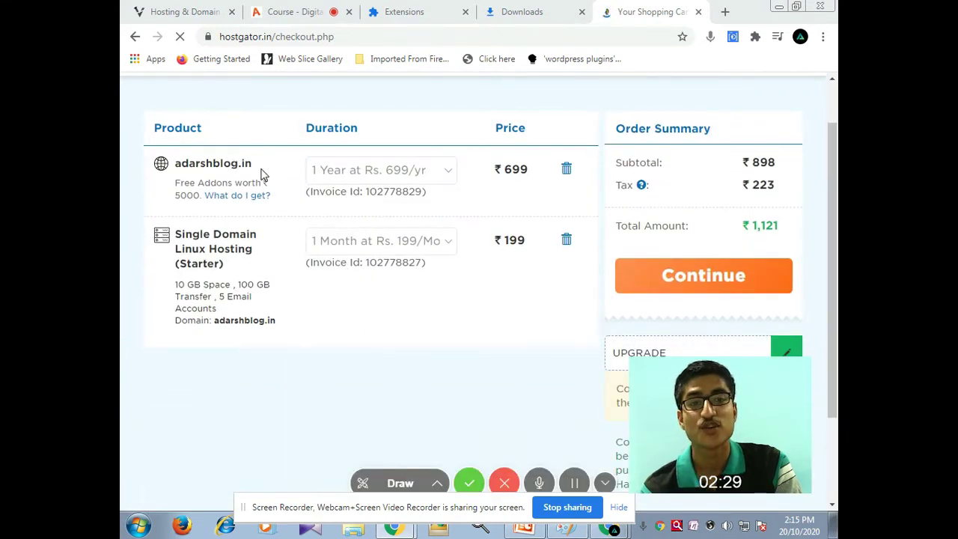
{"action": "left_click_drag", "start_coordinate": [260, 170], "coordinate": [180, 176]}
{"action": "left_click", "coordinate": [145, 180]}
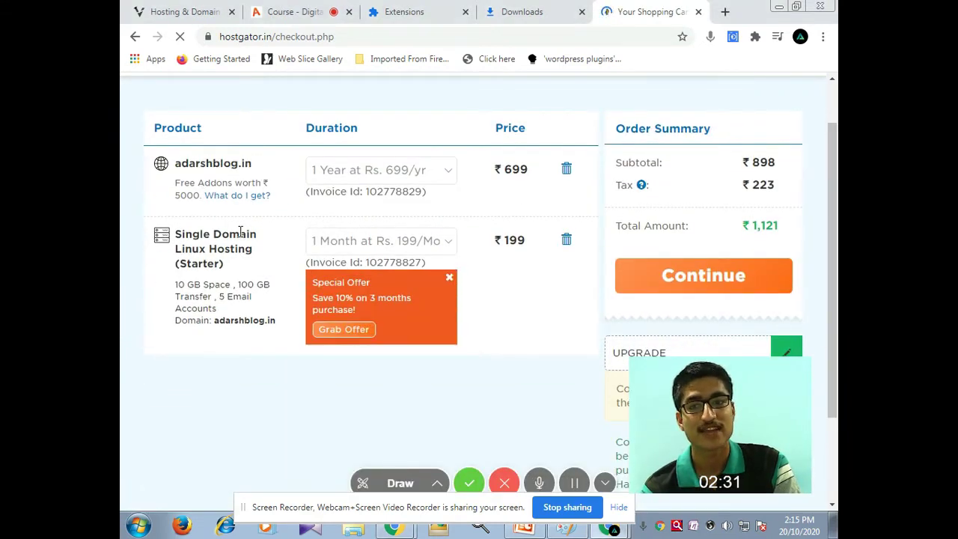
{"action": "left_click_drag", "start_coordinate": [258, 266], "coordinate": [175, 232]}
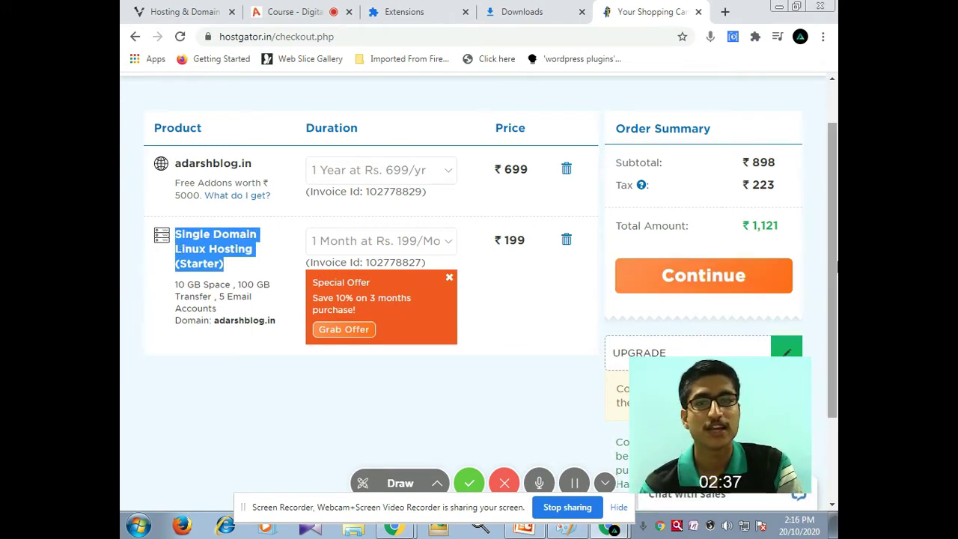
{"action": "left_click_drag", "start_coordinate": [787, 237], "coordinate": [712, 238]}
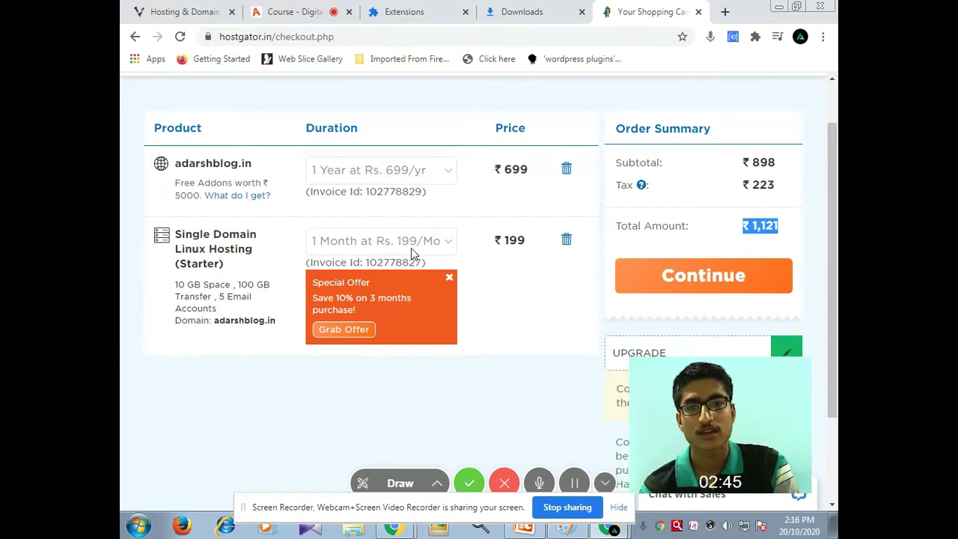
{"action": "left_click", "coordinate": [344, 330]}
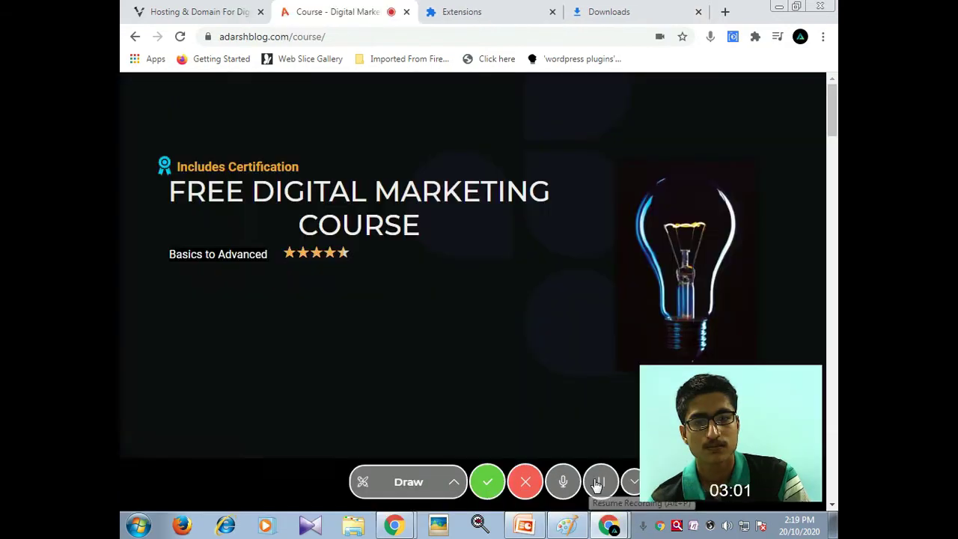
Step: Back in the cart window, take the 3-month special hosting offer
{"action": "mouse_move", "coordinate": [612, 524]}
{"action": "left_click", "coordinate": [611, 491]}
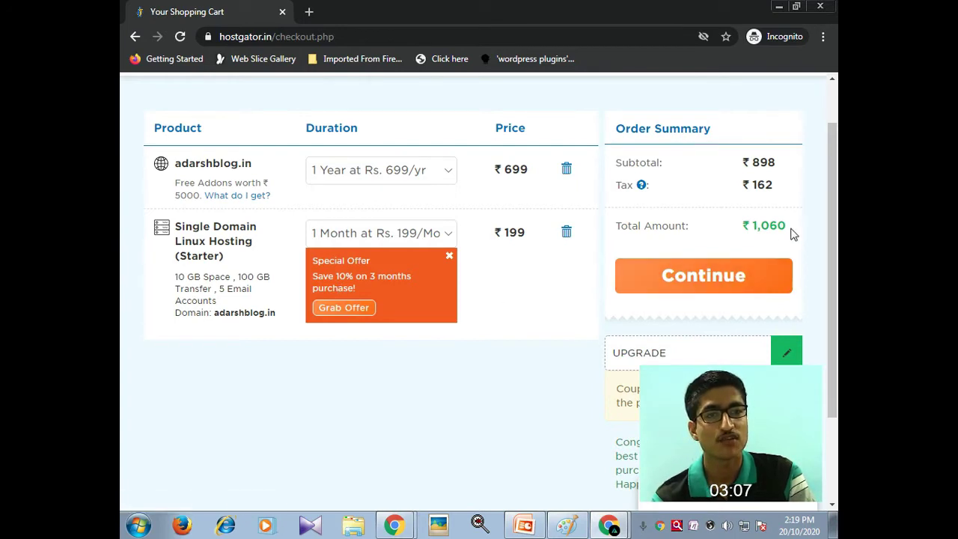
{"action": "left_click_drag", "start_coordinate": [794, 234], "coordinate": [756, 232]}
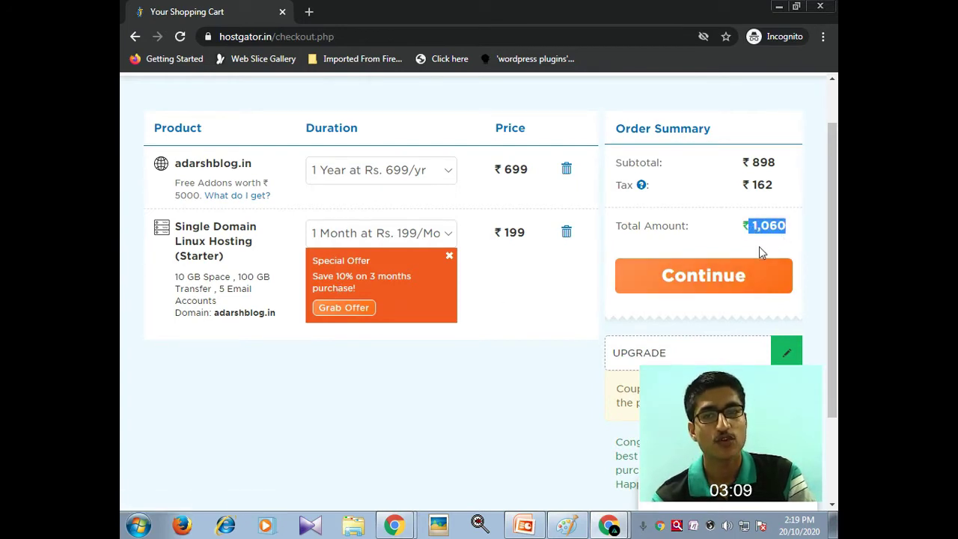
{"action": "left_click", "coordinate": [346, 315]}
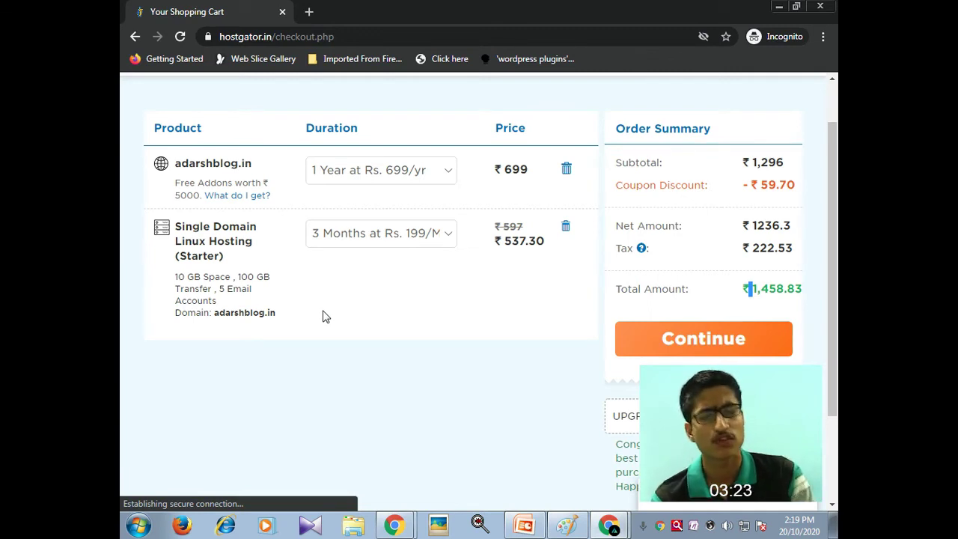
Step: Keep the hosting Duration at 3 Months (Rs. 199/Month) and continue to sign-in
{"action": "left_click", "coordinate": [377, 233]}
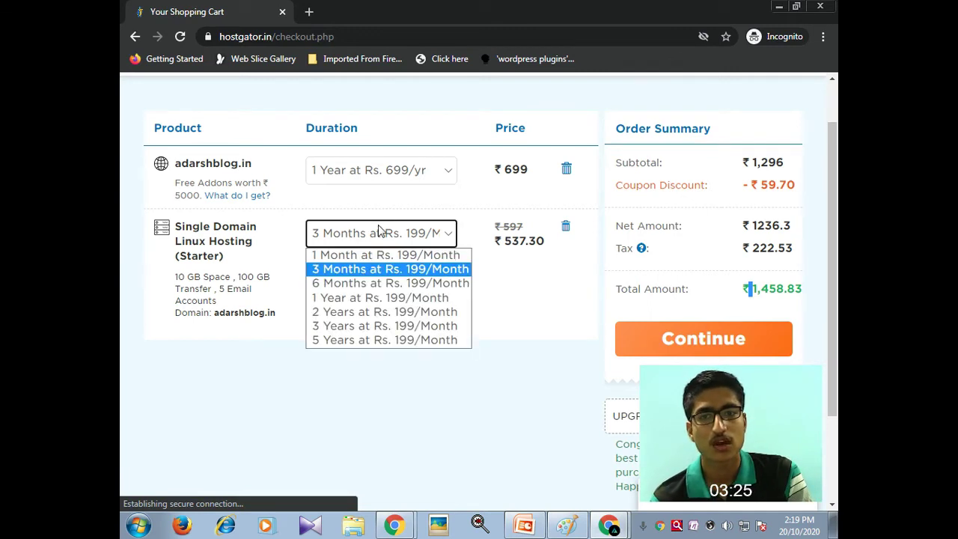
{"action": "left_click", "coordinate": [338, 269]}
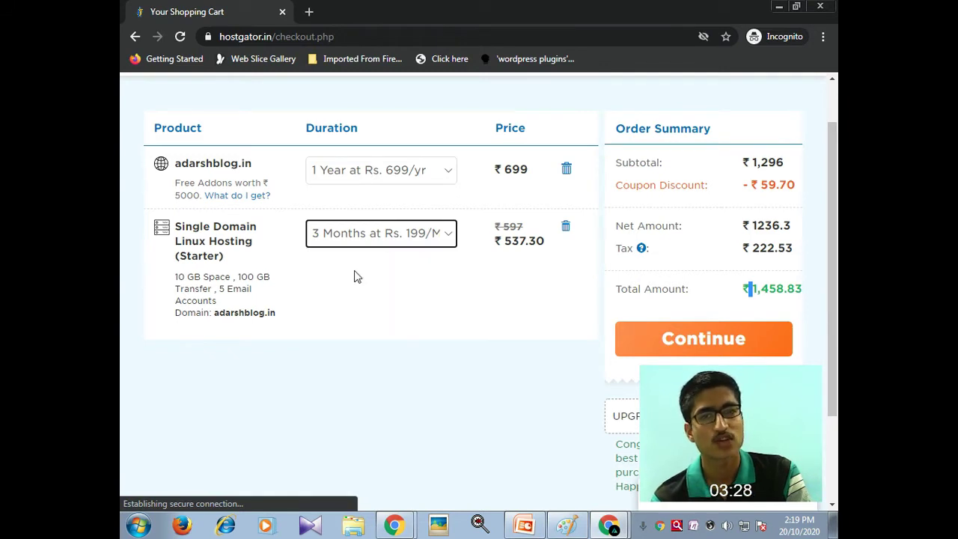
{"action": "left_click", "coordinate": [663, 346]}
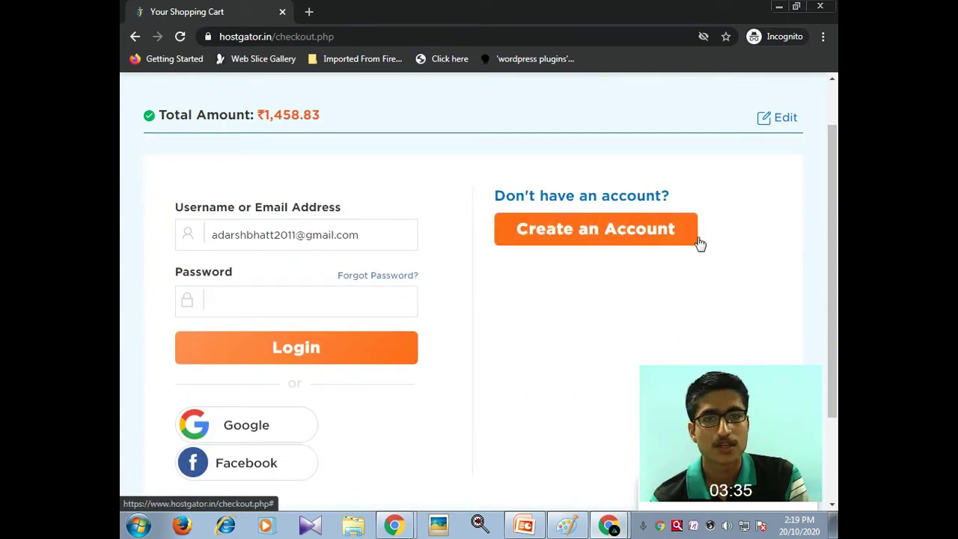
Step: Log in to the existing HostGator account at checkout with its password
{"action": "left_click", "coordinate": [616, 240]}
{"action": "scroll", "coordinate": [452, 279], "scroll_direction": "down", "scroll_amount": 4}
{"action": "scroll", "coordinate": [203, 229], "scroll_direction": "down", "scroll_amount": 4}
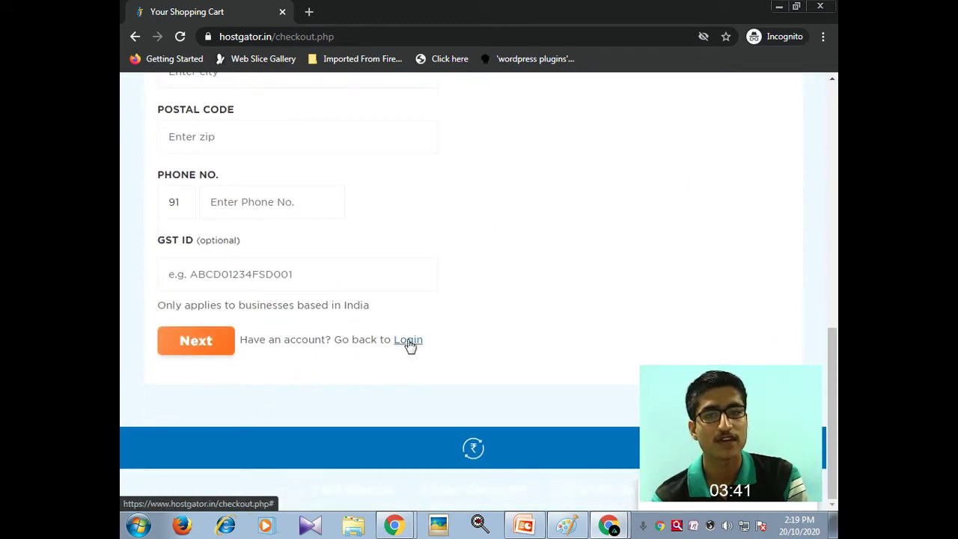
{"action": "left_click", "coordinate": [410, 342]}
{"action": "scroll", "coordinate": [387, 339], "scroll_direction": "up", "scroll_amount": 1}
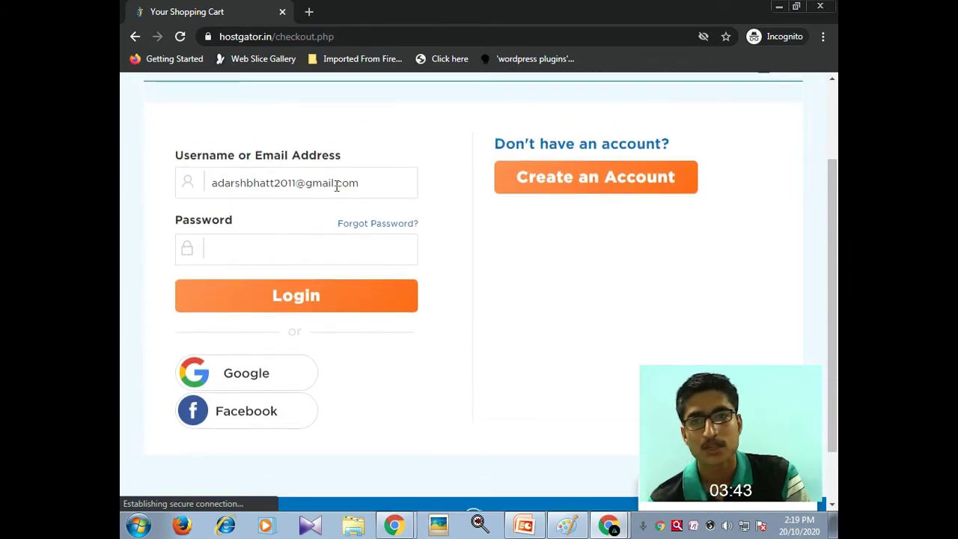
{"action": "left_click", "coordinate": [298, 251]}
{"action": "type", "text": "******"}
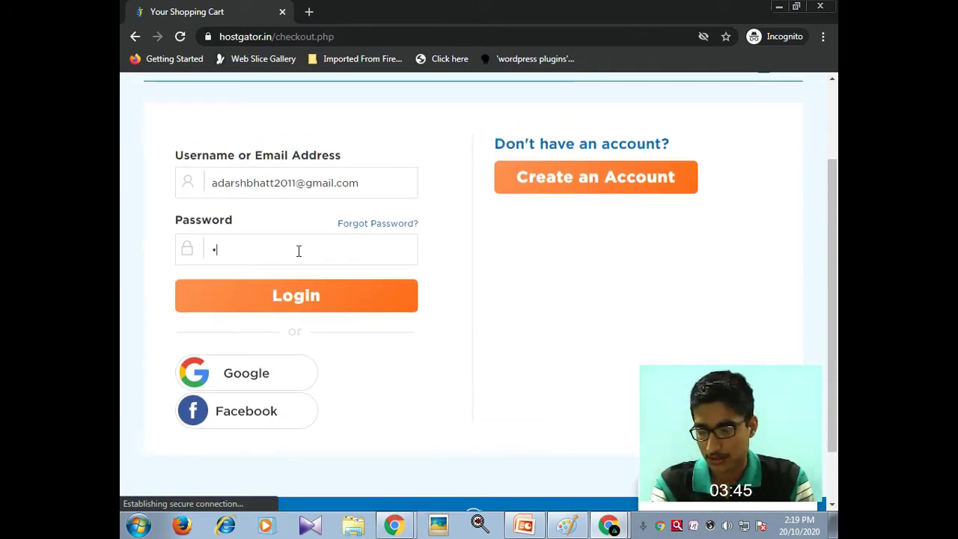
{"action": "type", "text": "***"}
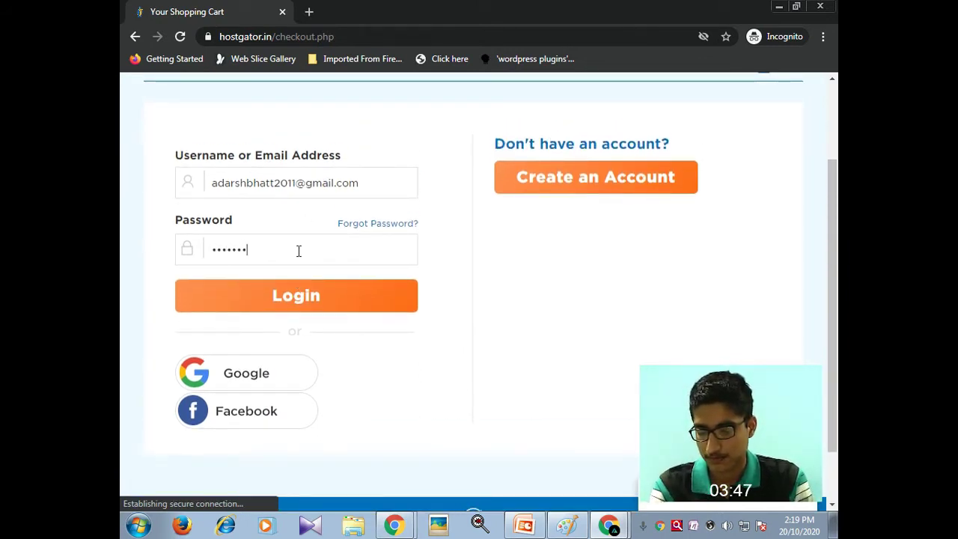
{"action": "left_click", "coordinate": [297, 310]}
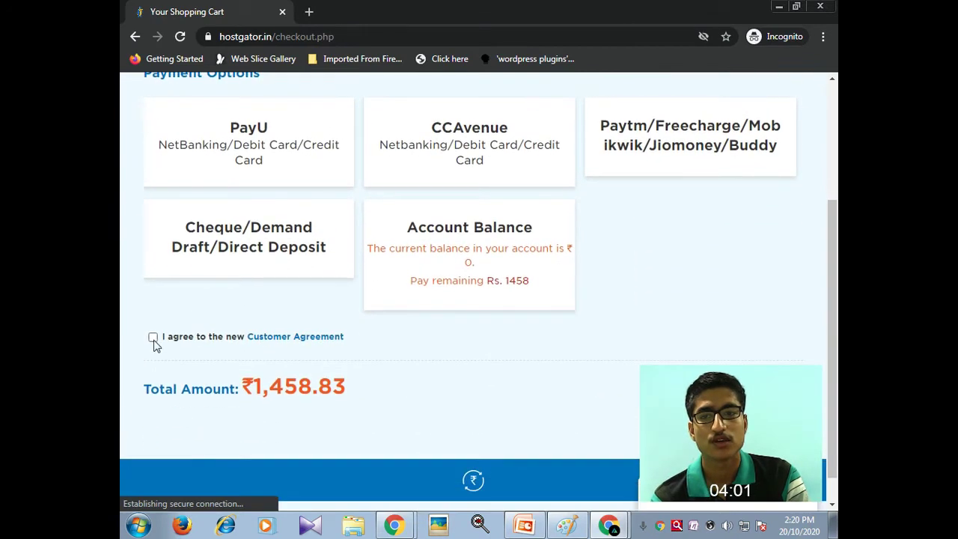
Step: Pay the ₹1,458.83 order via PayU, then switch to the adarshblog.com course window
{"action": "scroll", "coordinate": [470, 360], "scroll_direction": "up", "scroll_amount": 1}
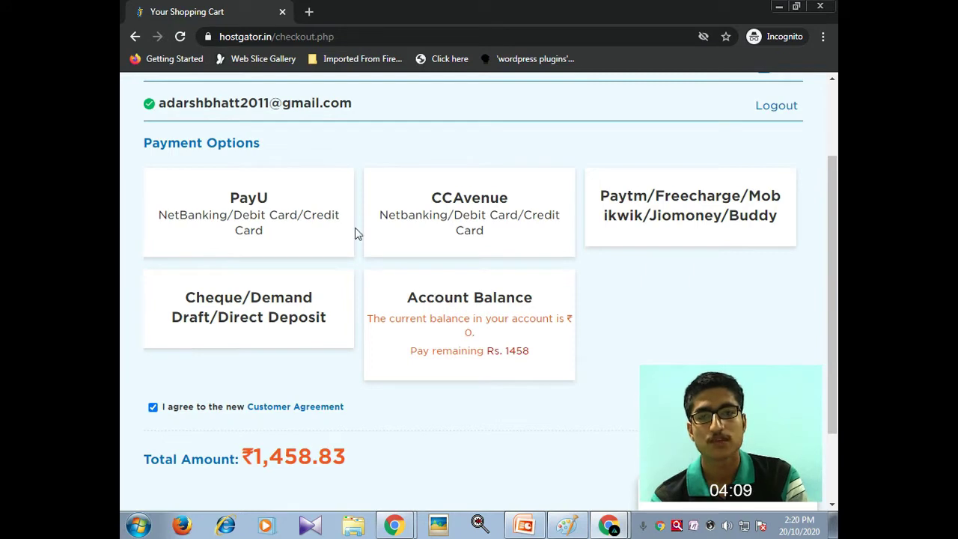
{"action": "left_click", "coordinate": [259, 206]}
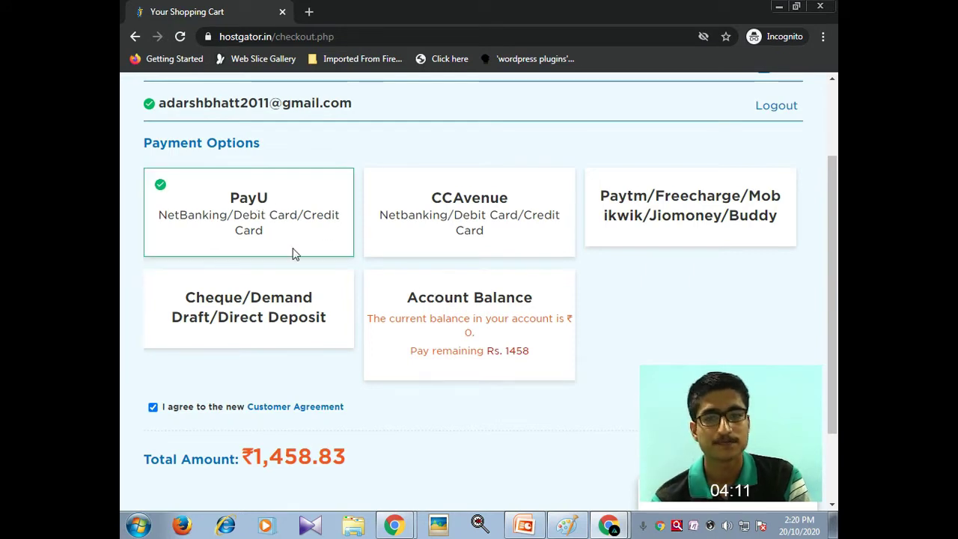
{"action": "scroll", "coordinate": [374, 304], "scroll_direction": "down", "scroll_amount": 2}
{"action": "left_click", "coordinate": [748, 357]}
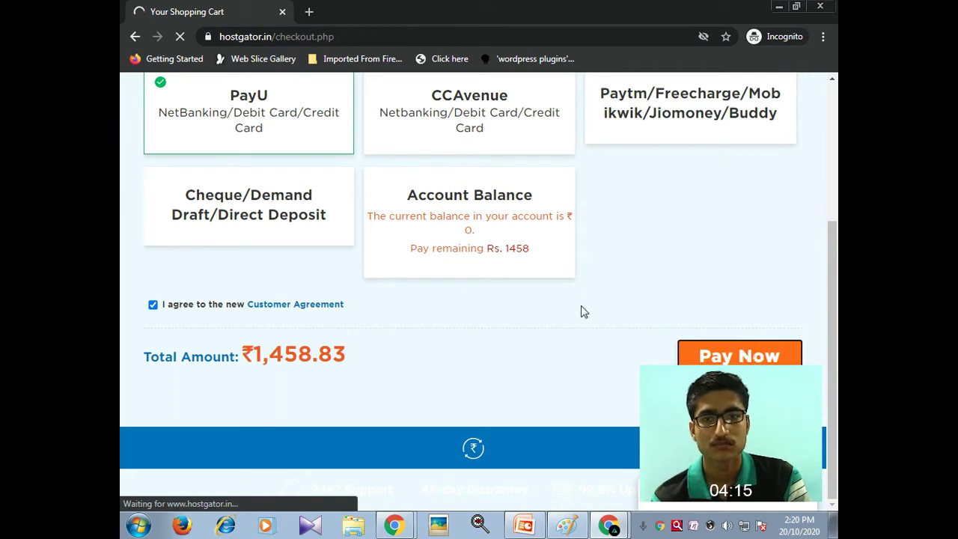
{"action": "mouse_move", "coordinate": [614, 524]}
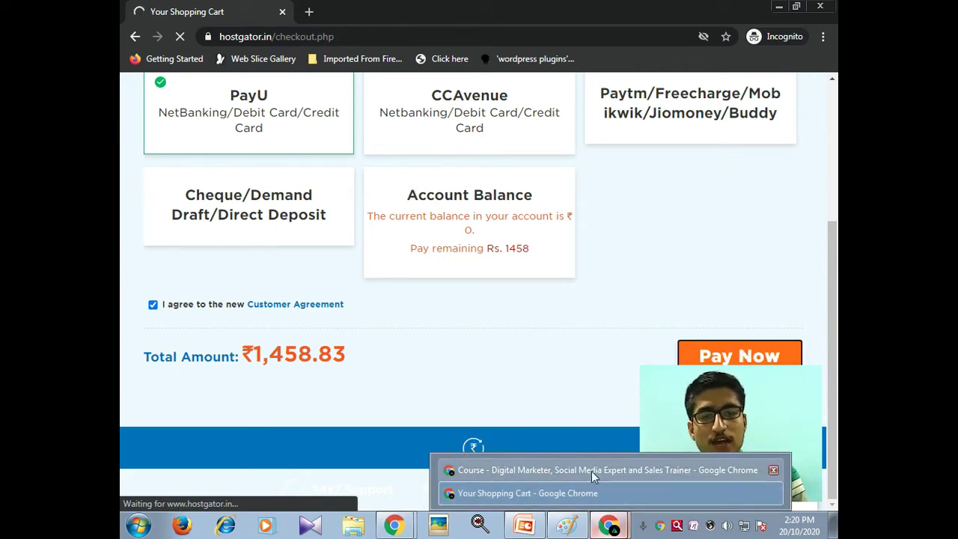
{"action": "left_click", "coordinate": [591, 470]}
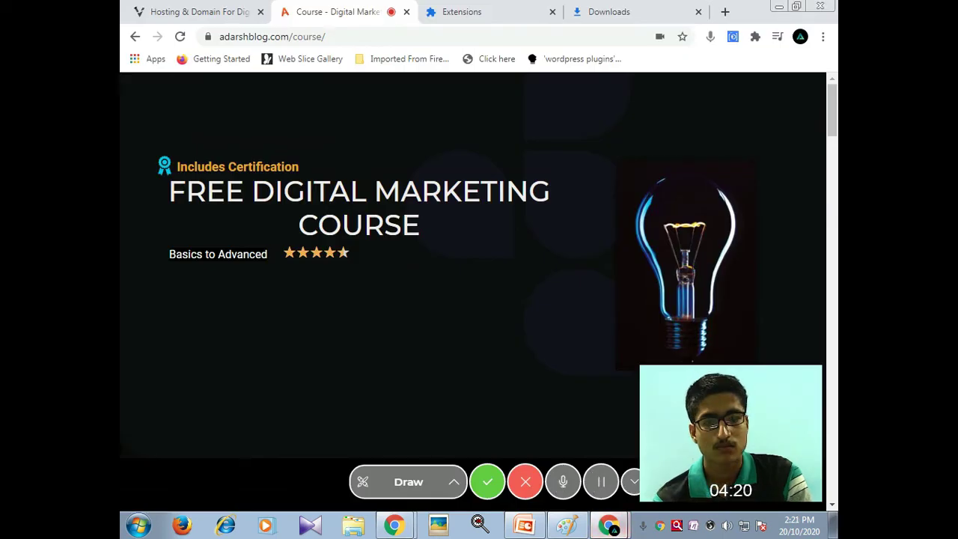
Step: Return to the HostGator window, open Chat with Sales, then minimize the LiveChat panel
{"action": "mouse_move", "coordinate": [608, 524]}
{"action": "left_click", "coordinate": [609, 499]}
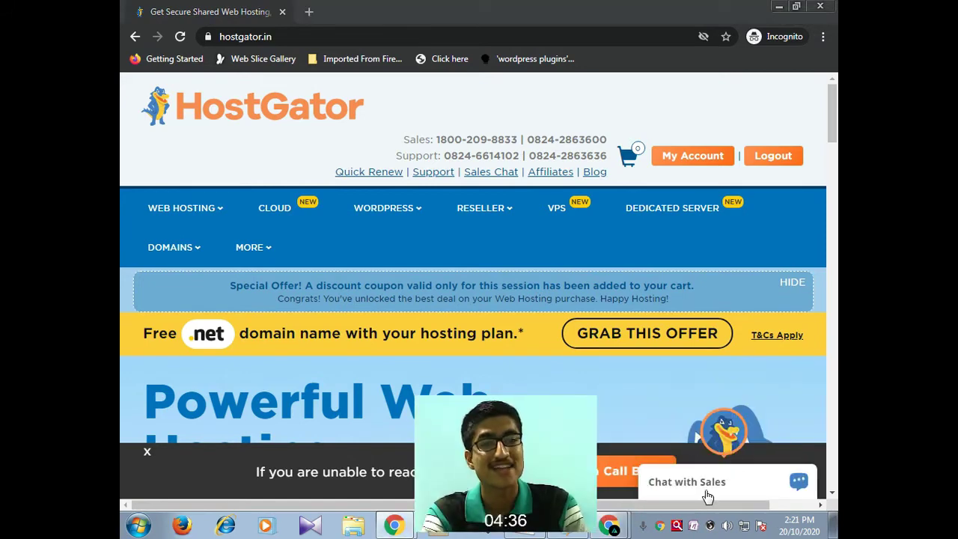
{"action": "left_click", "coordinate": [707, 497]}
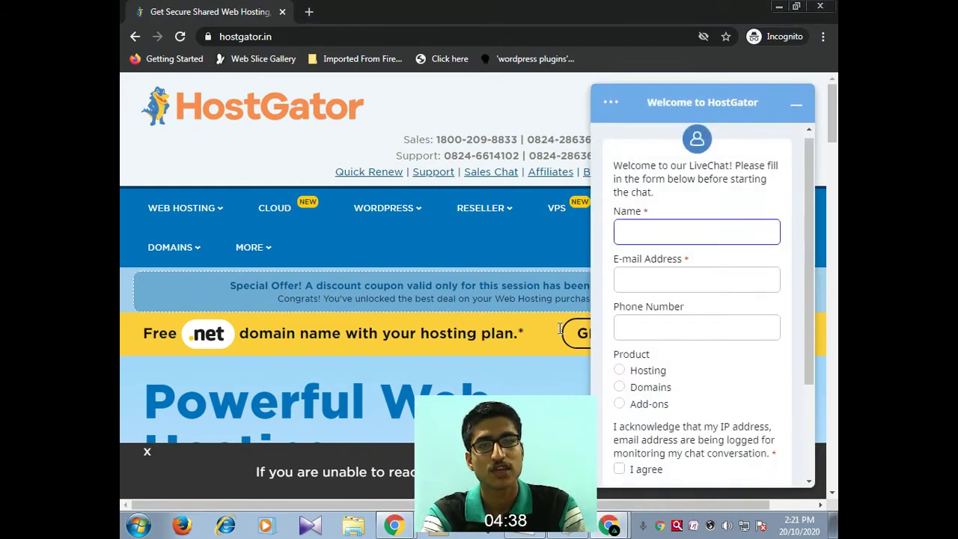
{"action": "left_click", "coordinate": [630, 102]}
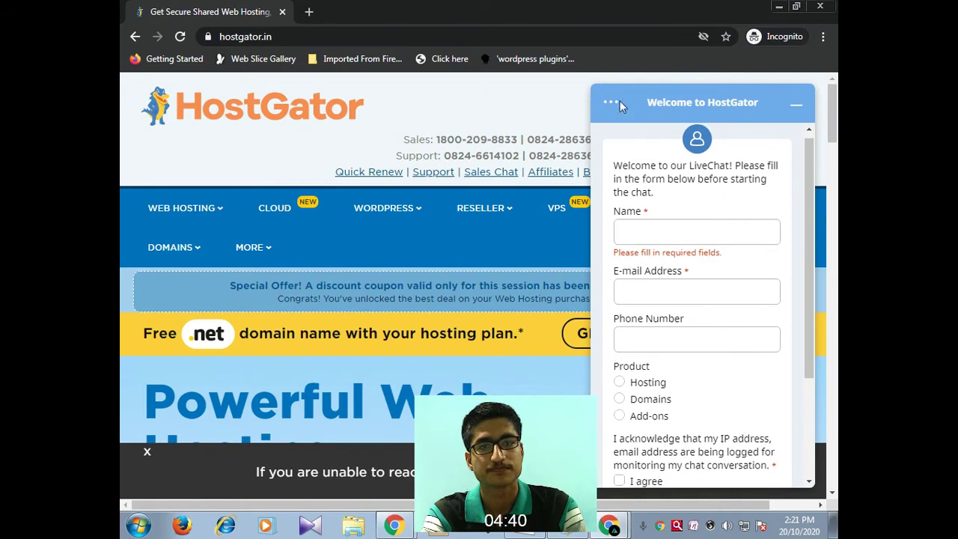
{"action": "left_click", "coordinate": [797, 104]}
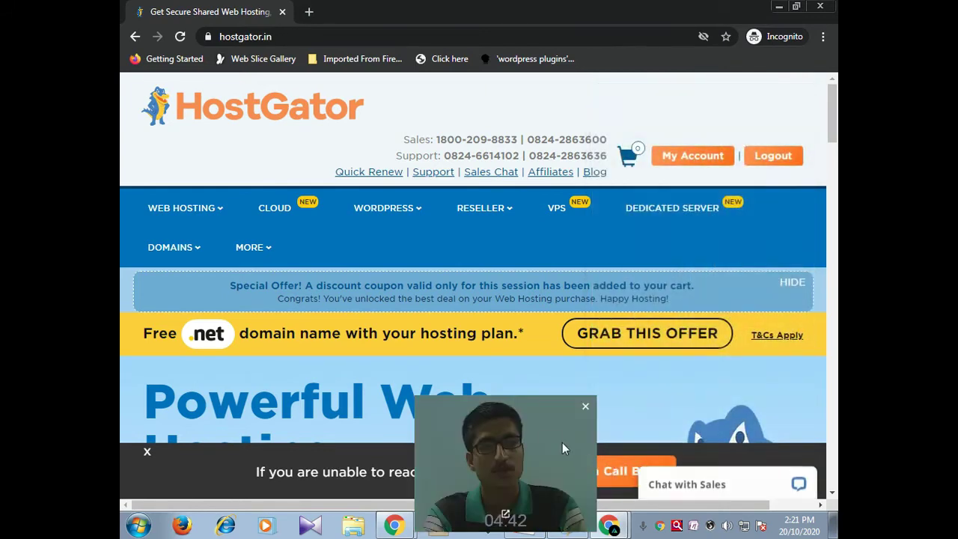
{"action": "left_click_drag", "start_coordinate": [562, 447], "coordinate": [786, 398]}
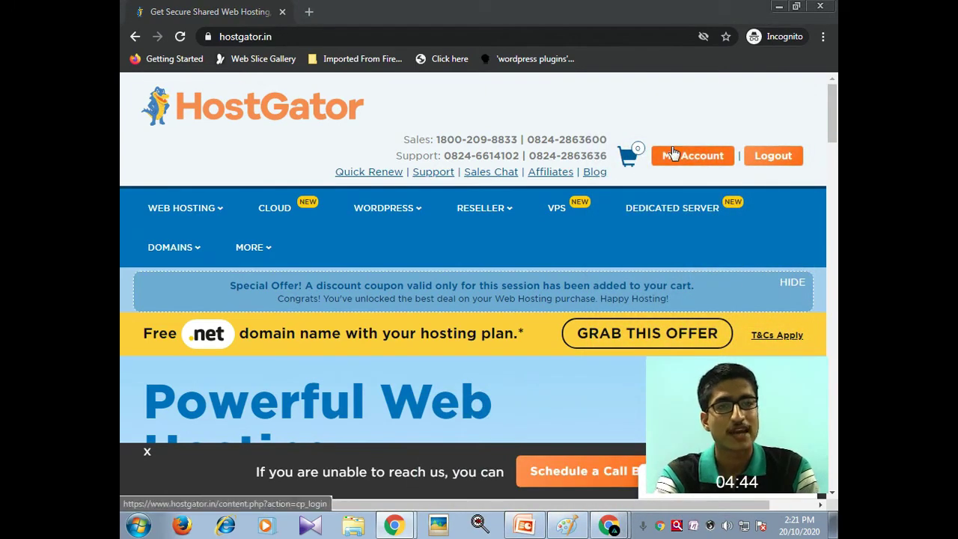
Step: Enter the My Account admin area and open Manage Orders > List/Search Orders
{"action": "left_click", "coordinate": [673, 153]}
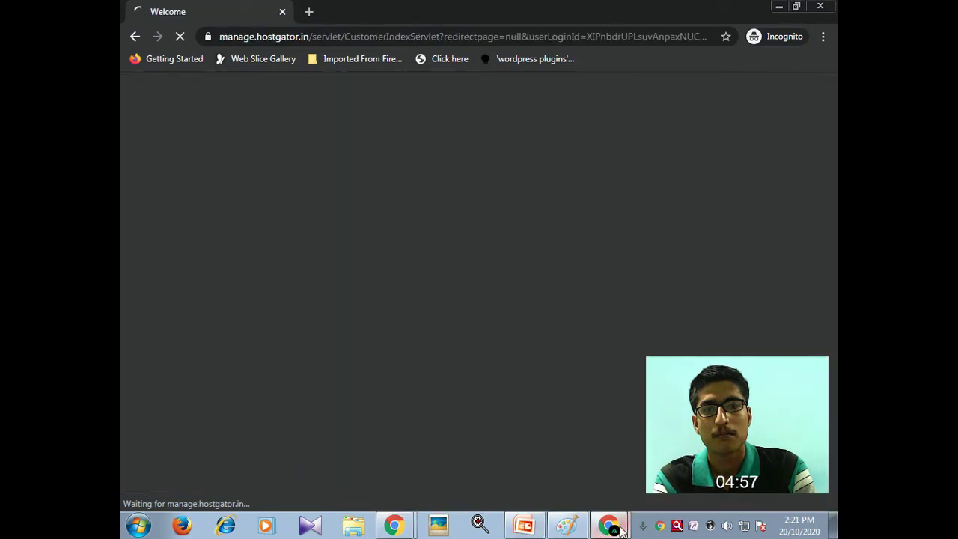
{"action": "mouse_move", "coordinate": [619, 529]}
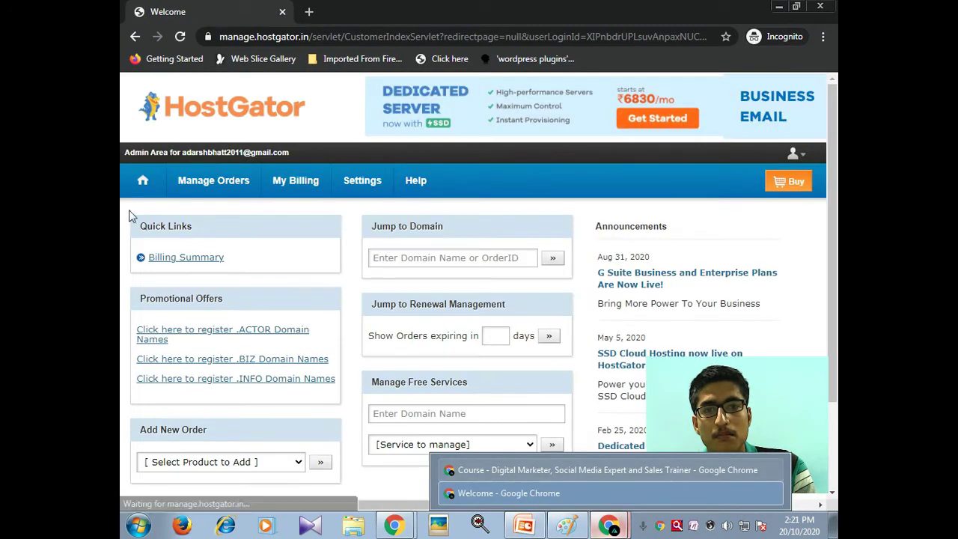
{"action": "mouse_move", "coordinate": [286, 201]}
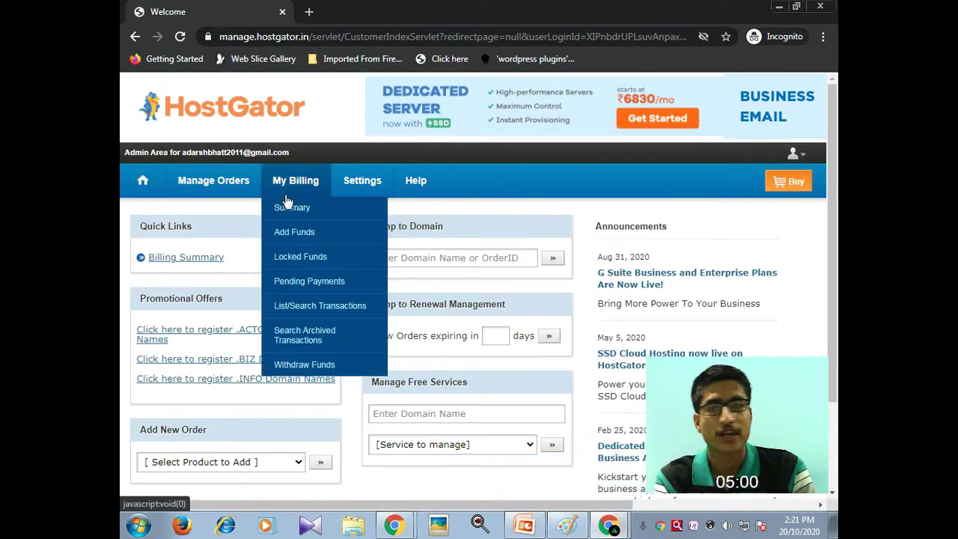
{"action": "mouse_move", "coordinate": [229, 179]}
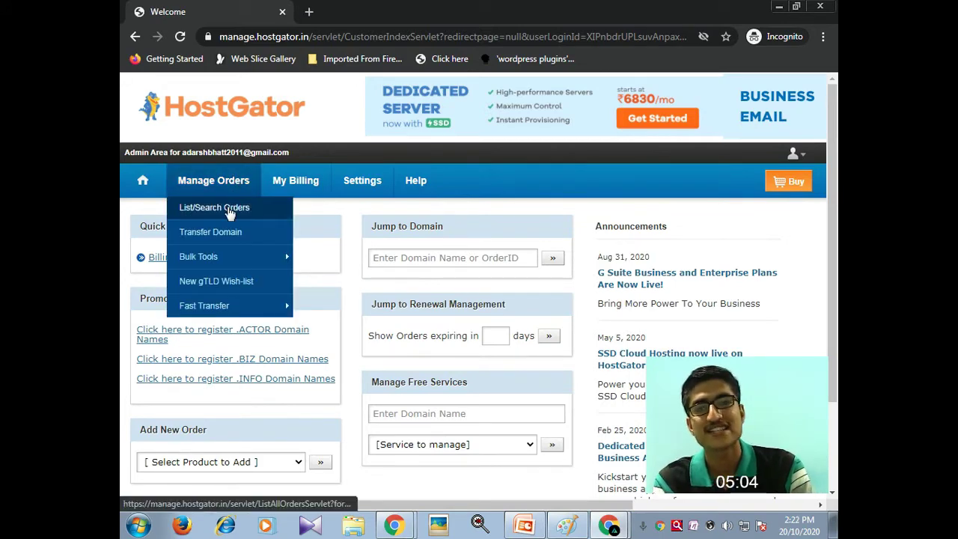
{"action": "left_click", "coordinate": [230, 214]}
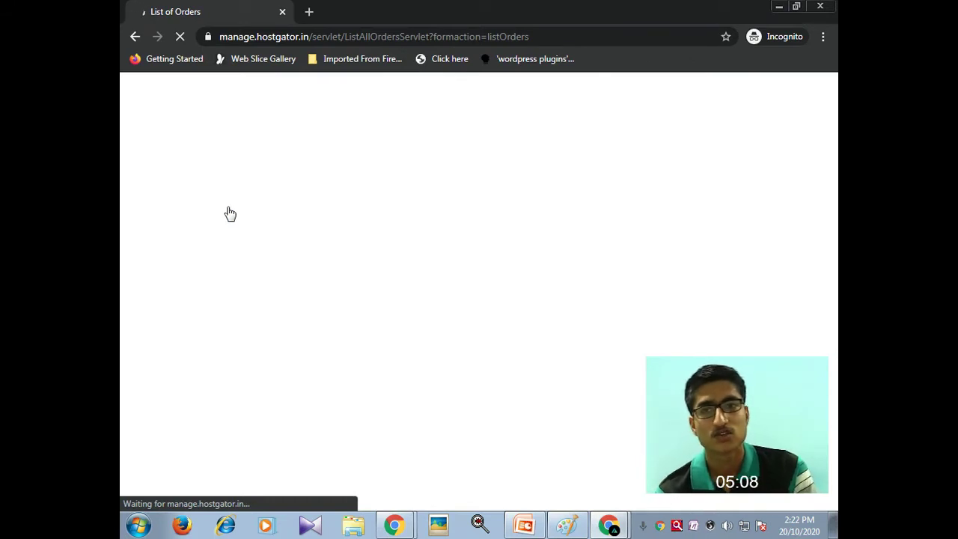
{"action": "scroll", "coordinate": [494, 277], "scroll_direction": "down", "scroll_amount": 3}
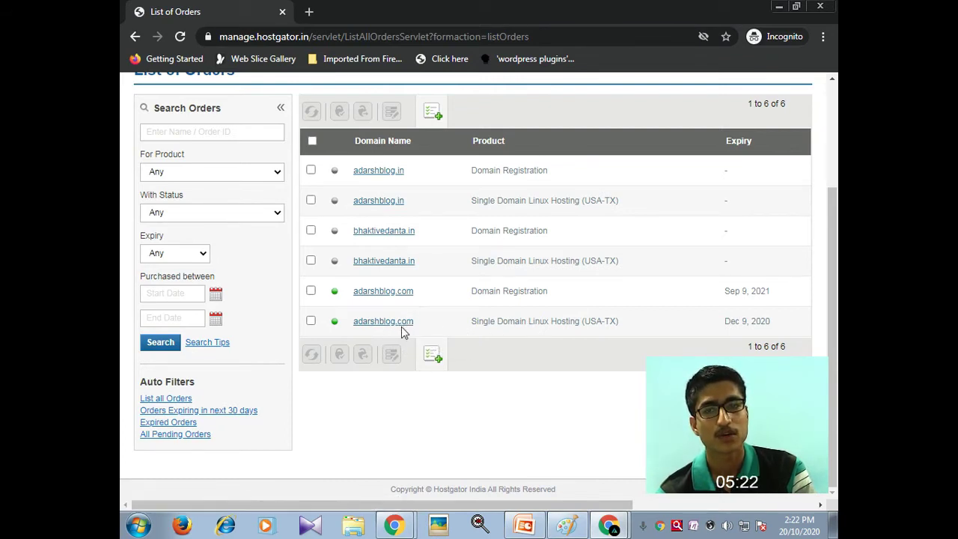
Step: Open the adarshblog.com hosting management page and show its cPanel Details
{"action": "left_click", "coordinate": [406, 323]}
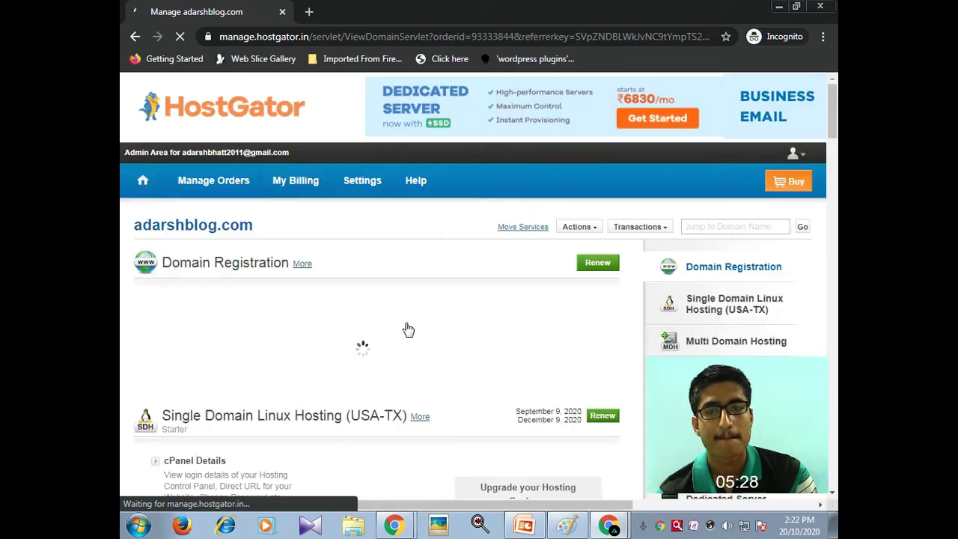
{"action": "scroll", "coordinate": [406, 329], "scroll_direction": "down", "scroll_amount": 4}
{"action": "scroll", "coordinate": [406, 329], "scroll_direction": "up", "scroll_amount": 2}
{"action": "scroll", "coordinate": [330, 327], "scroll_direction": "up", "scroll_amount": 5}
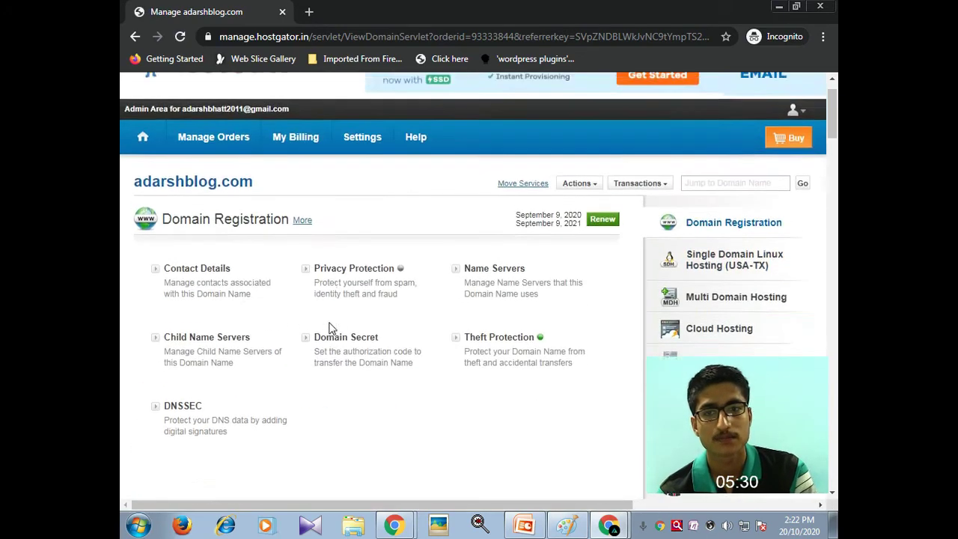
{"action": "scroll", "coordinate": [330, 327], "scroll_direction": "down", "scroll_amount": 5}
{"action": "left_click", "coordinate": [200, 263]}
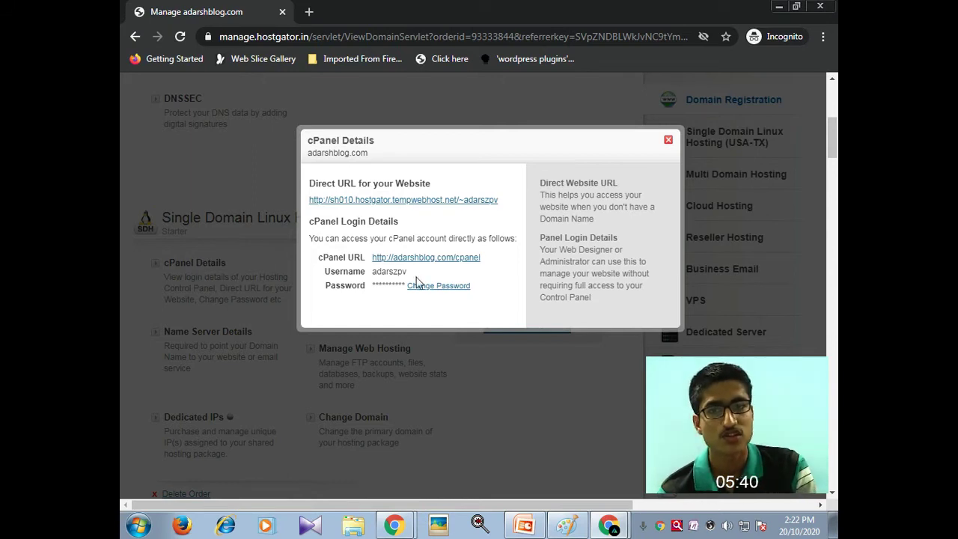
{"action": "mouse_move", "coordinate": [414, 279]}
{"action": "left_mouse_down"}
{"action": "mouse_move", "coordinate": [396, 288]}
{"action": "mouse_move", "coordinate": [414, 293]}
{"action": "left_mouse_up"}
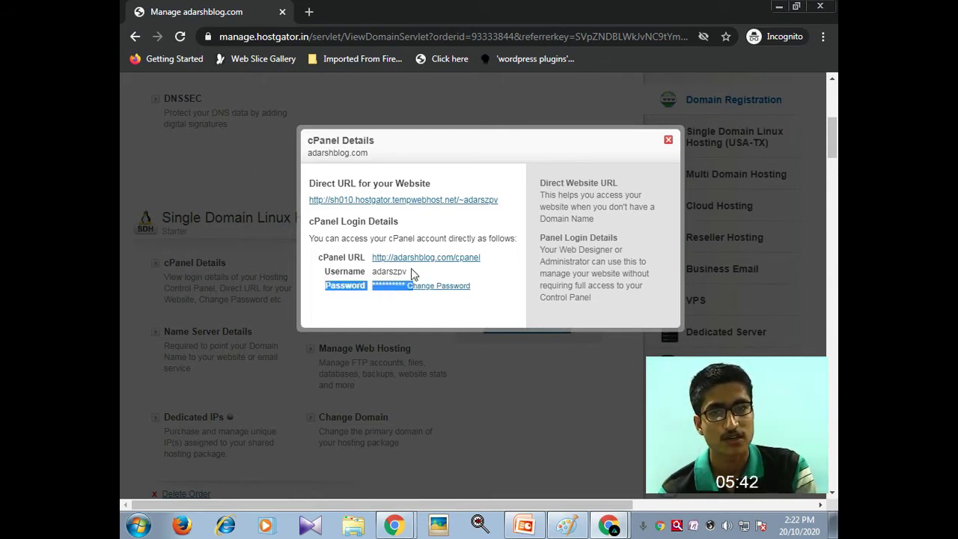
{"action": "left_click", "coordinate": [418, 279]}
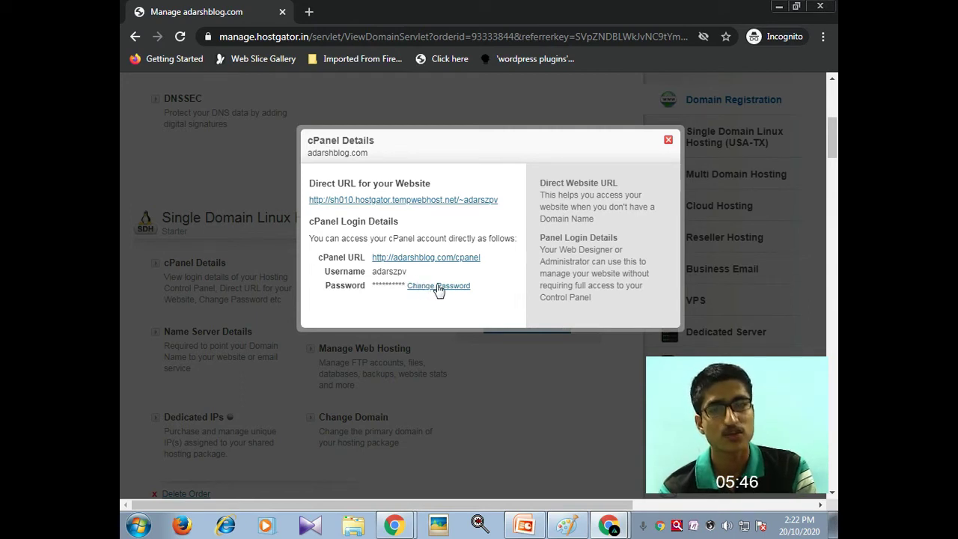
Step: Abandon the cPanel password change and reopen cPanel Details under Single Domain Linux Hosting
{"action": "left_click", "coordinate": [438, 286]}
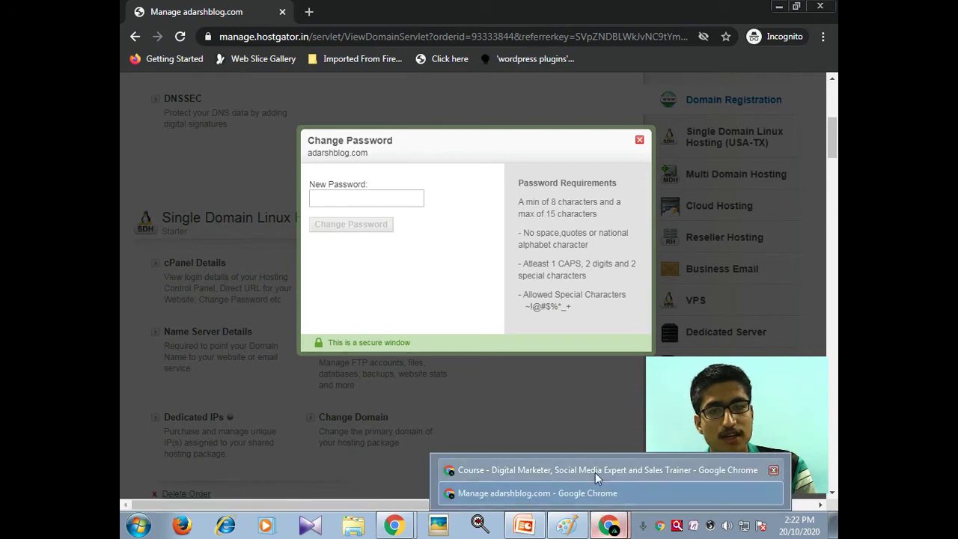
{"action": "left_click", "coordinate": [595, 472]}
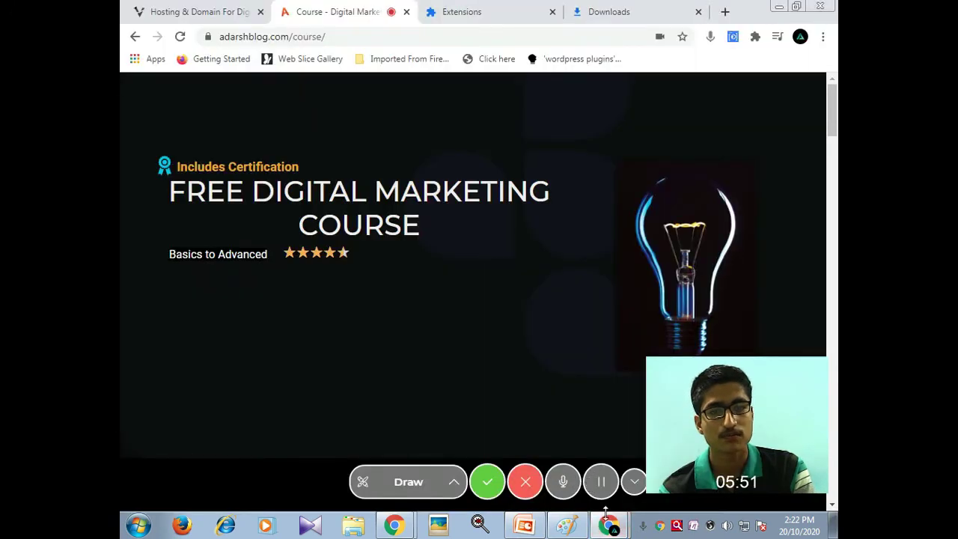
{"action": "mouse_move", "coordinate": [608, 524]}
{"action": "left_click", "coordinate": [604, 491]}
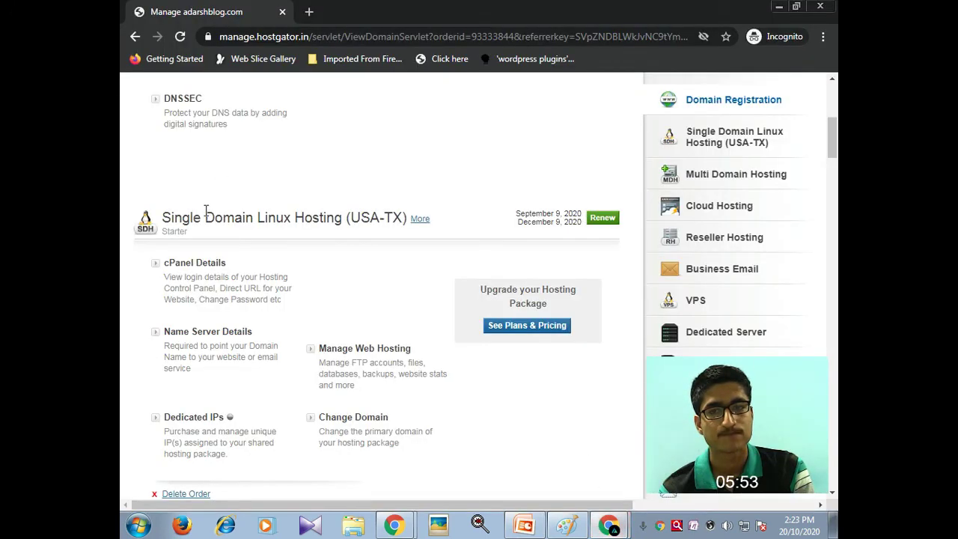
{"action": "left_click", "coordinate": [211, 266]}
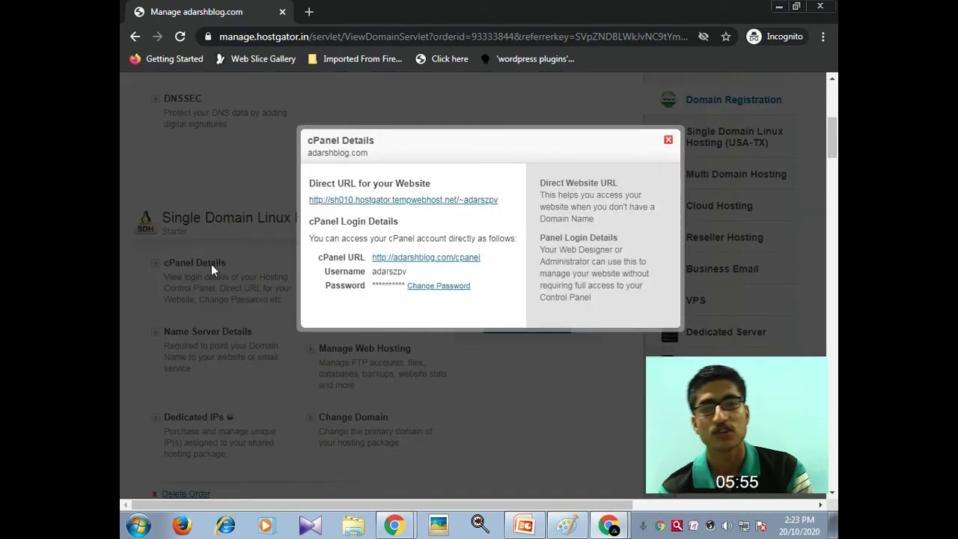
Step: Log in to the adarshblog.com cPanel with the saved username and the account password
{"action": "left_click", "coordinate": [402, 258]}
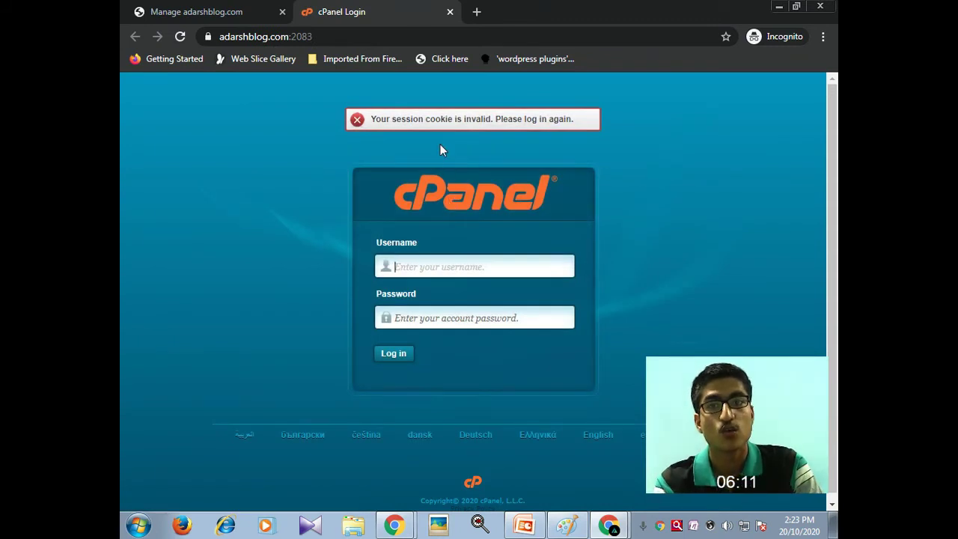
{"action": "left_click", "coordinate": [447, 265]}
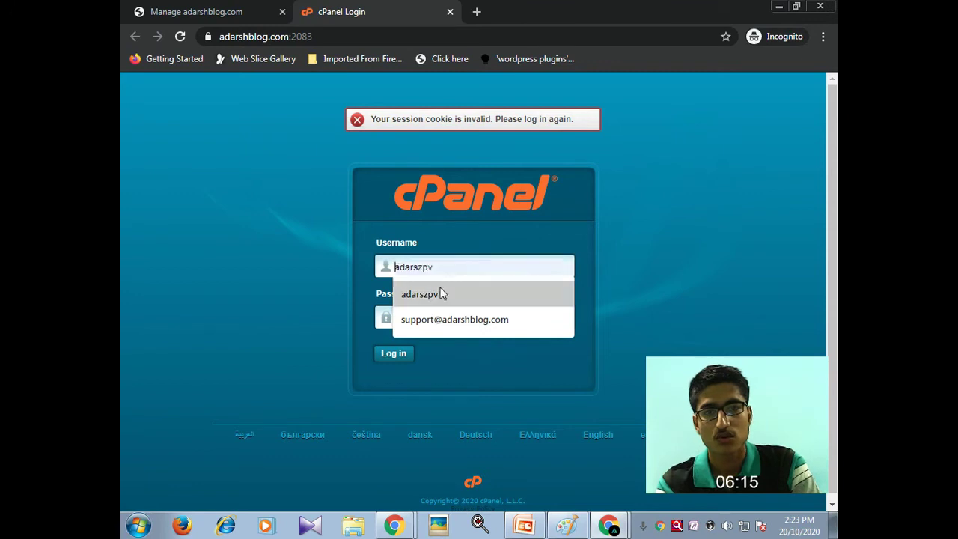
{"action": "left_click", "coordinate": [438, 294]}
{"action": "left_click", "coordinate": [446, 318]}
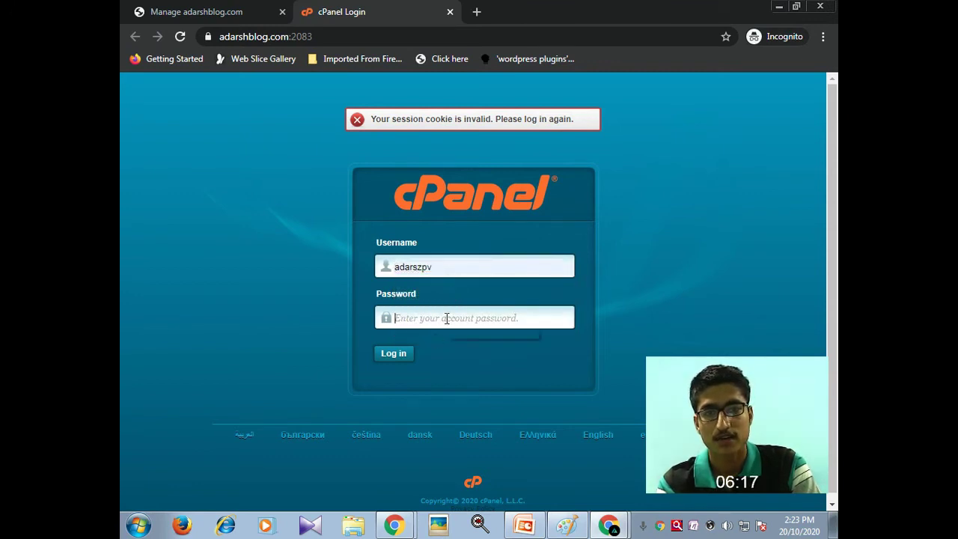
{"action": "type", "text": "••"}
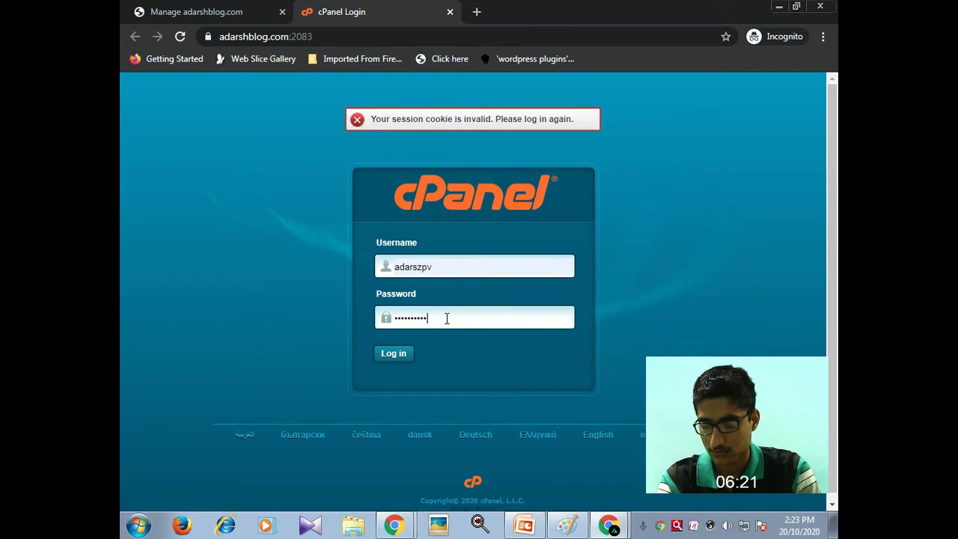
{"action": "left_click", "coordinate": [404, 353]}
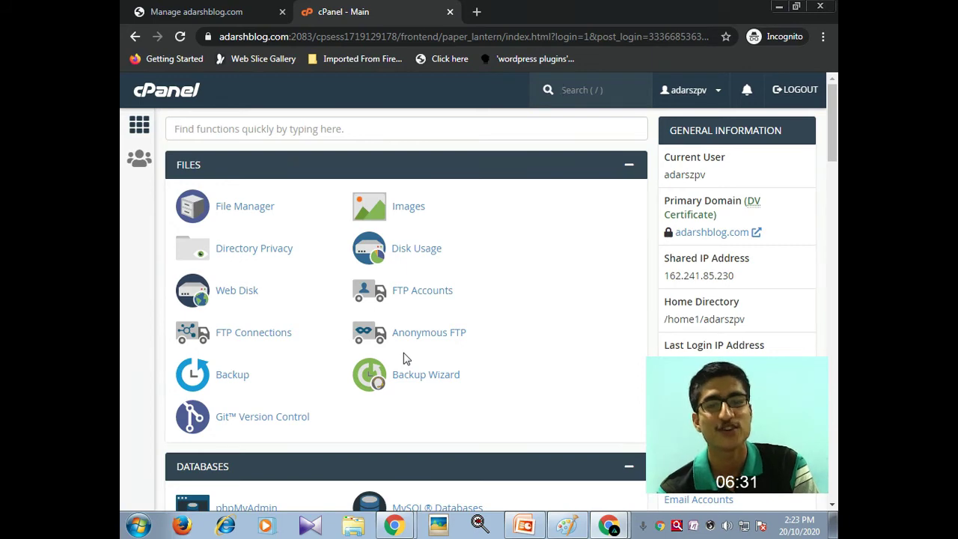
Step: Open 'WordPress Manager by Softaculous' from the cPanel Software section
{"action": "scroll", "coordinate": [407, 366], "scroll_direction": "down", "scroll_amount": 10}
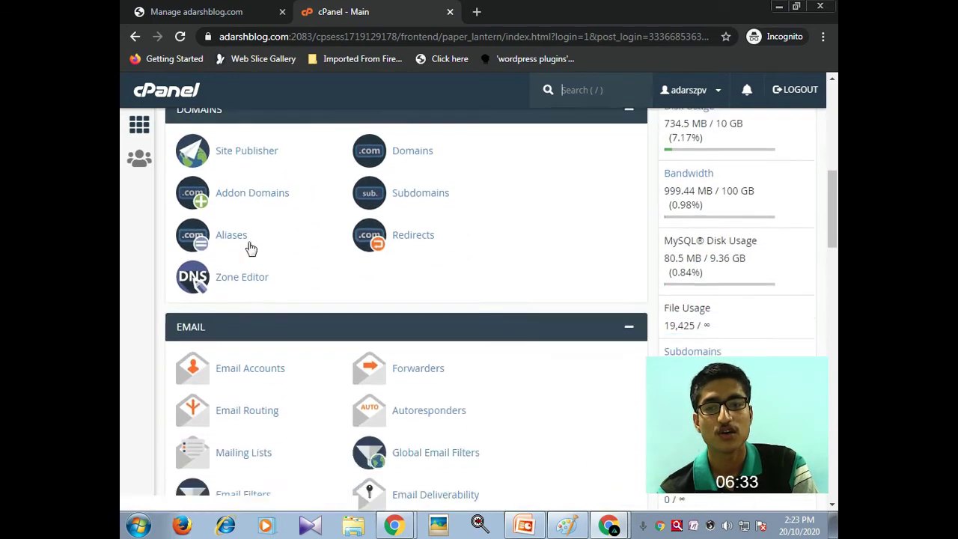
{"action": "scroll", "coordinate": [250, 232], "scroll_direction": "down", "scroll_amount": 7}
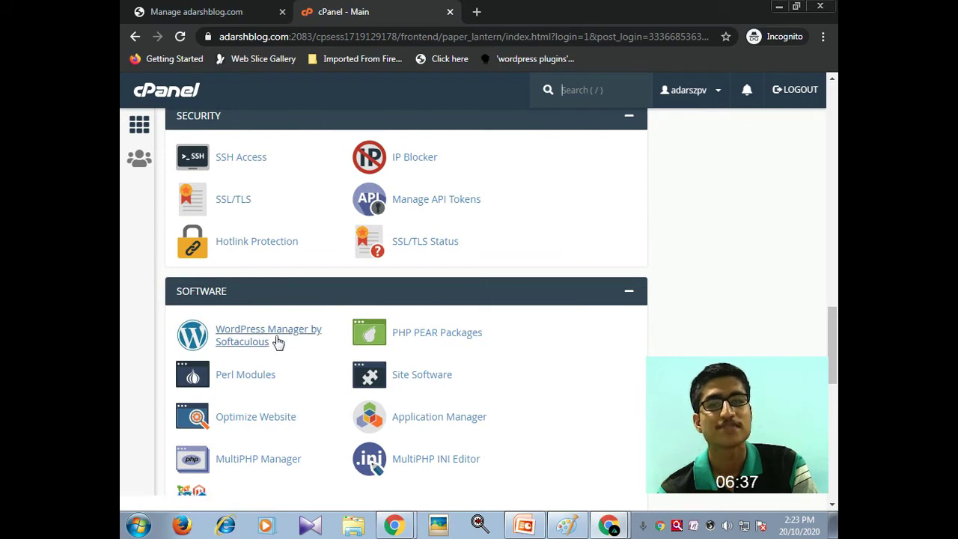
{"action": "left_click", "coordinate": [266, 333]}
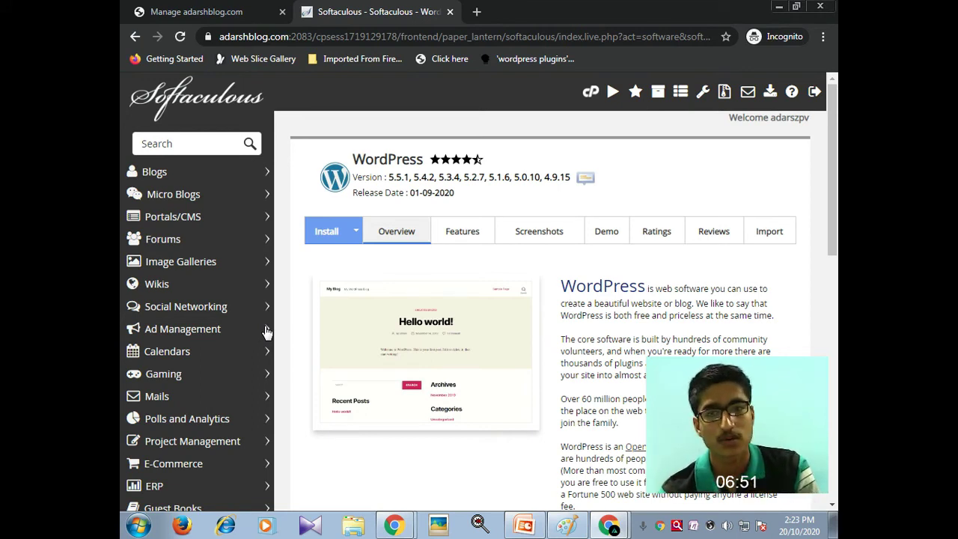
Step: Choose Custom Install for WordPress in Softaculous
{"action": "left_click", "coordinate": [354, 237]}
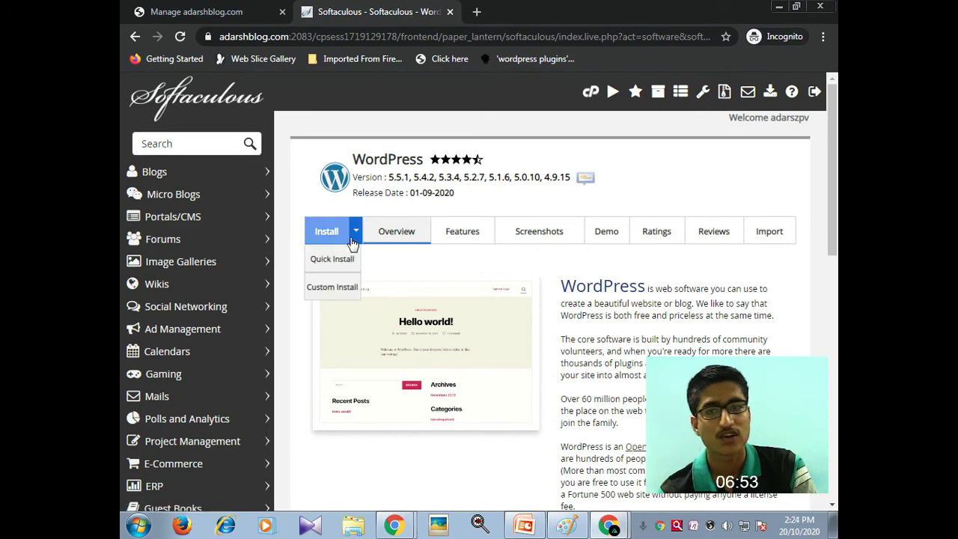
{"action": "left_click", "coordinate": [346, 281]}
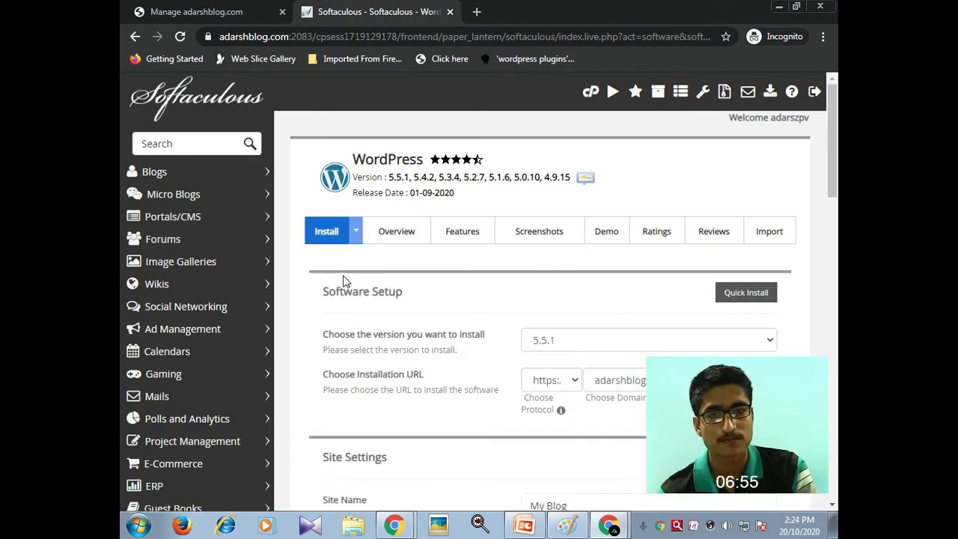
{"action": "scroll", "coordinate": [453, 182], "scroll_direction": "down", "scroll_amount": 1}
{"action": "scroll", "coordinate": [513, 336], "scroll_direction": "down", "scroll_amount": 5}
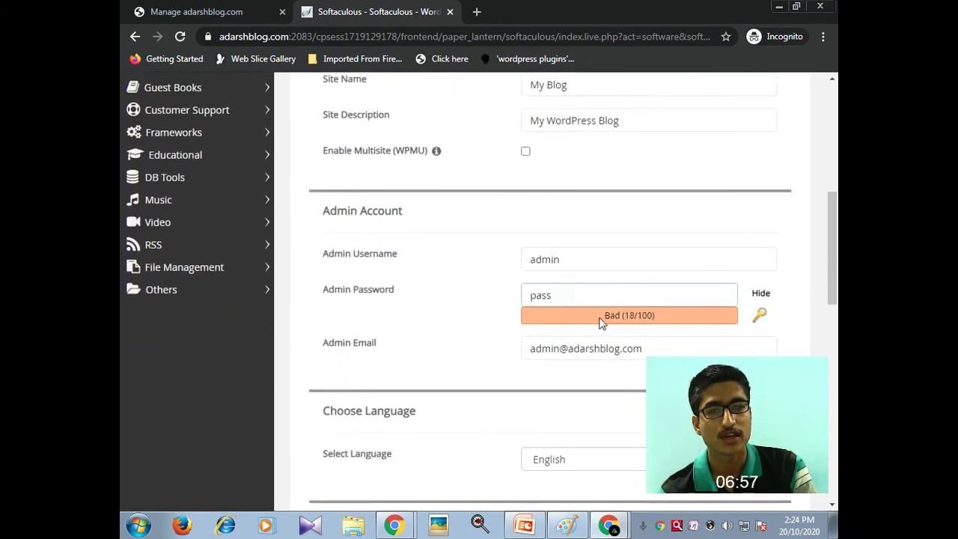
Step: Replace the default admin password with a new masked password
{"action": "left_click_drag", "start_coordinate": [582, 297], "coordinate": [515, 302]}
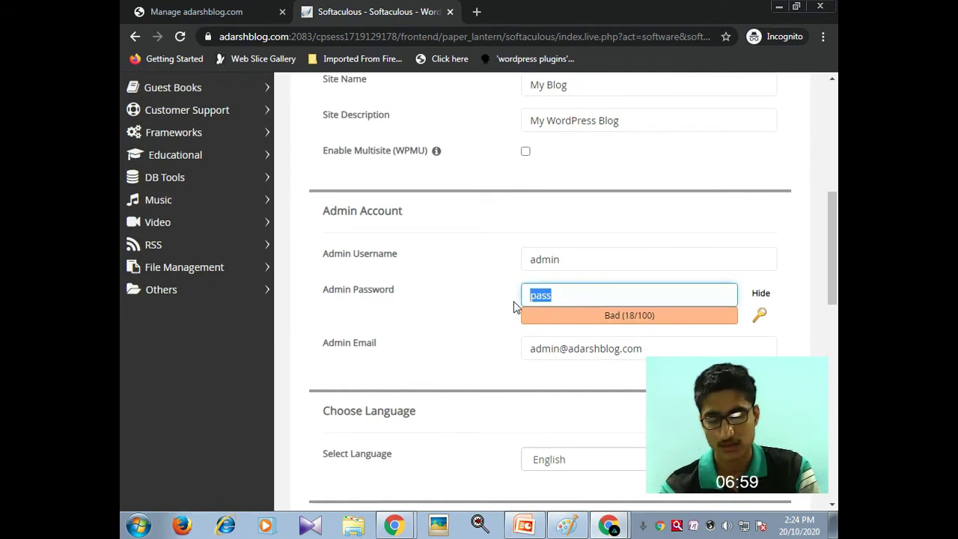
{"action": "key", "text": "BackSpace"}
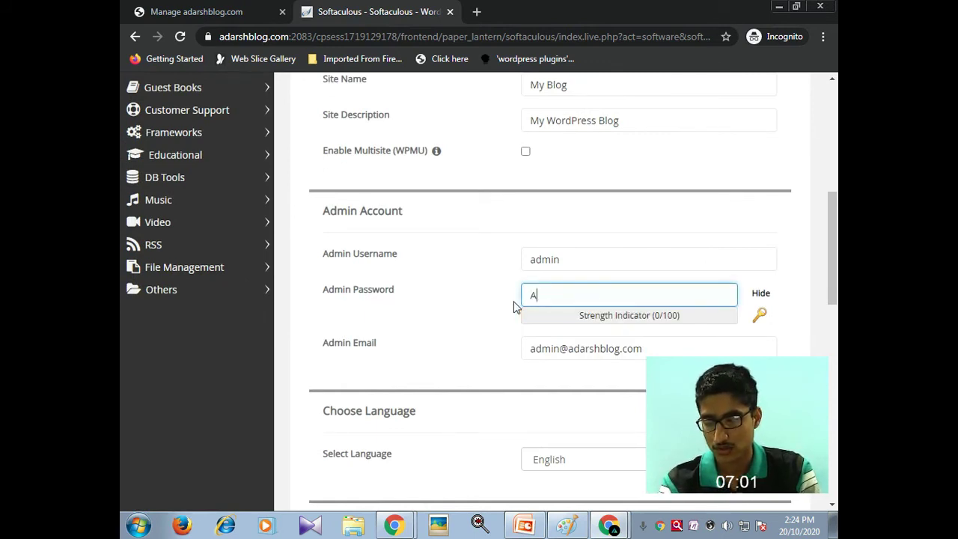
{"action": "key", "text": "BackSpace"}
{"action": "key", "text": "BackSpace"}
{"action": "key", "text": "BackSpace"}
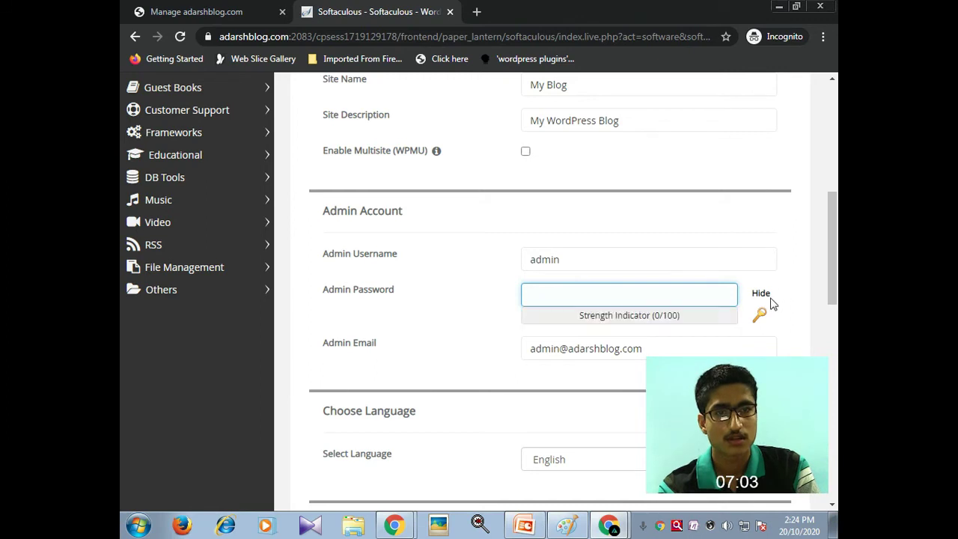
{"action": "left_click", "coordinate": [762, 295]}
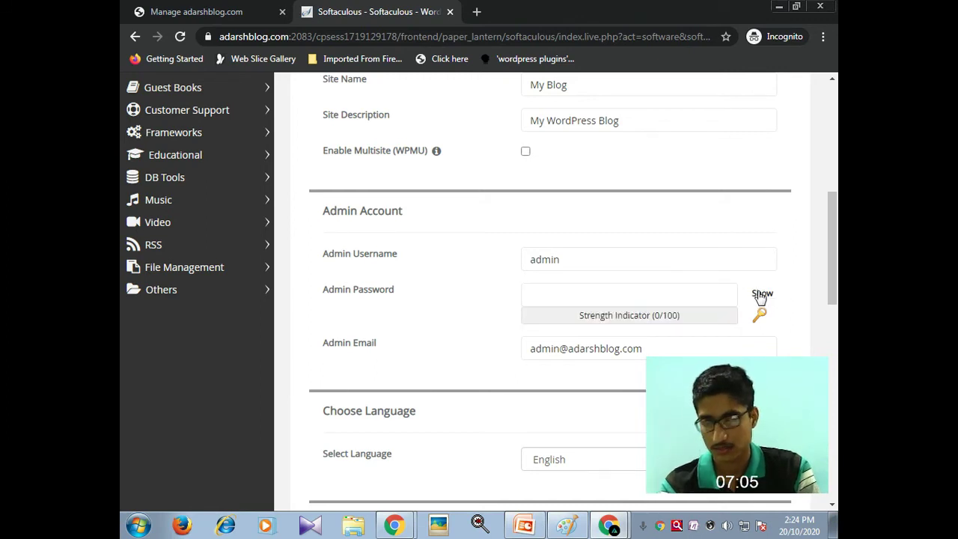
{"action": "left_click", "coordinate": [592, 290]}
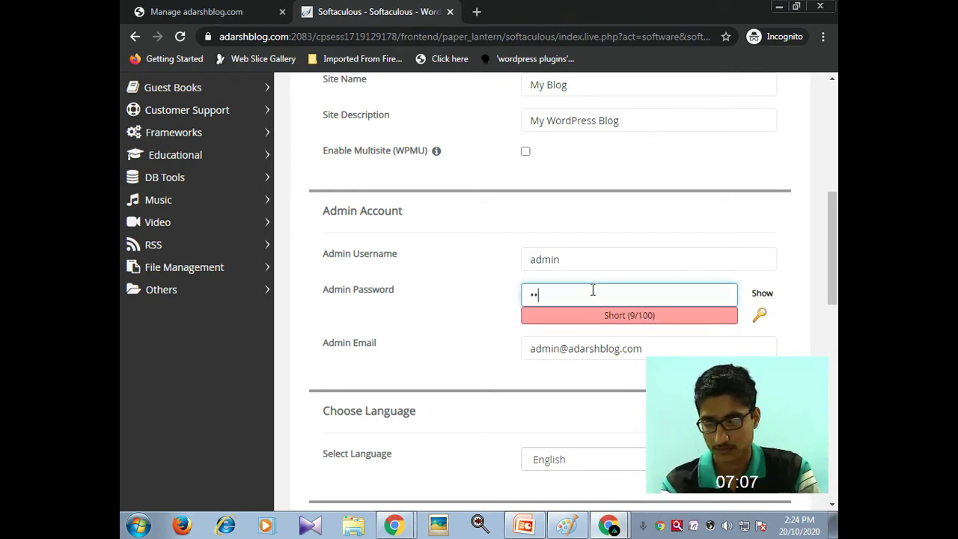
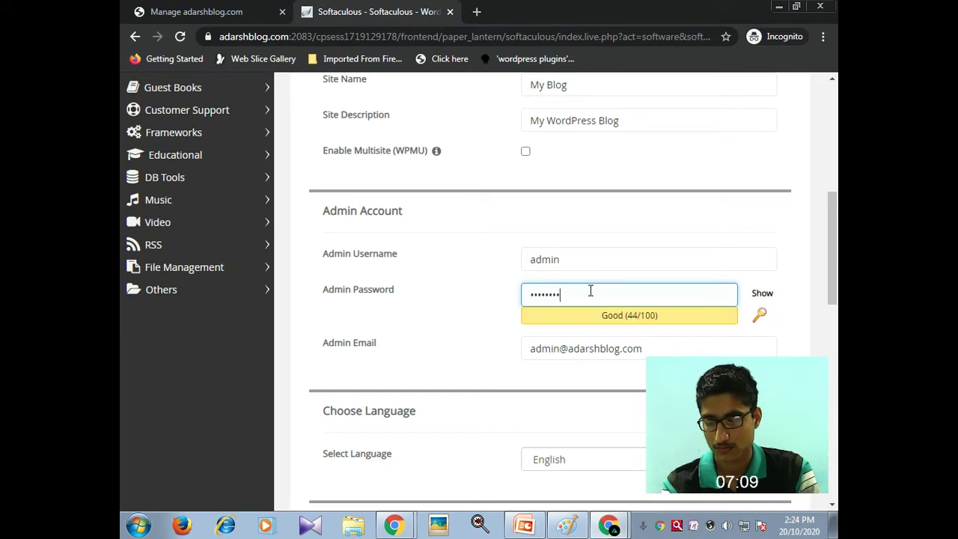
Step: Fill 'Email installation details to' with the saved e-mail address and start the installation
{"action": "scroll", "coordinate": [582, 306], "scroll_direction": "down", "scroll_amount": 6}
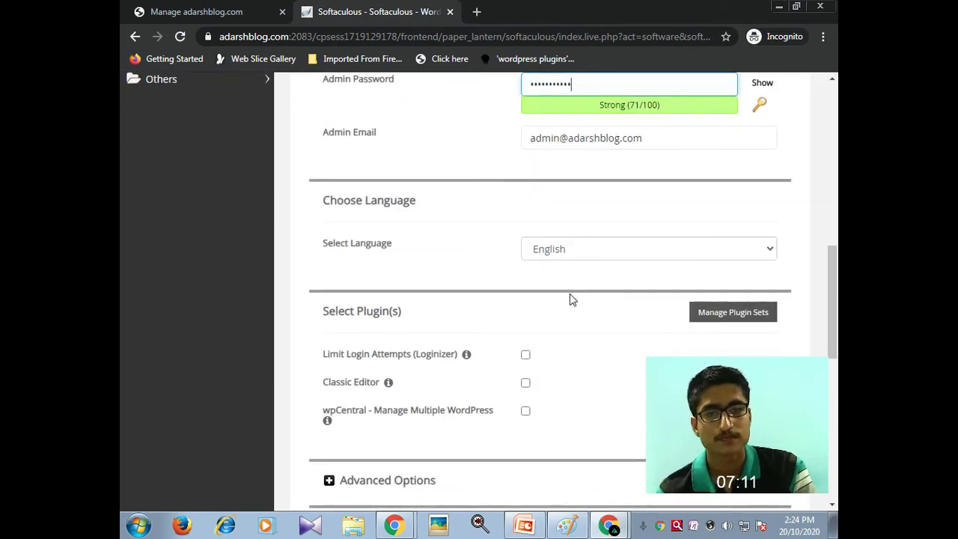
{"action": "scroll", "coordinate": [558, 337], "scroll_direction": "down", "scroll_amount": 5}
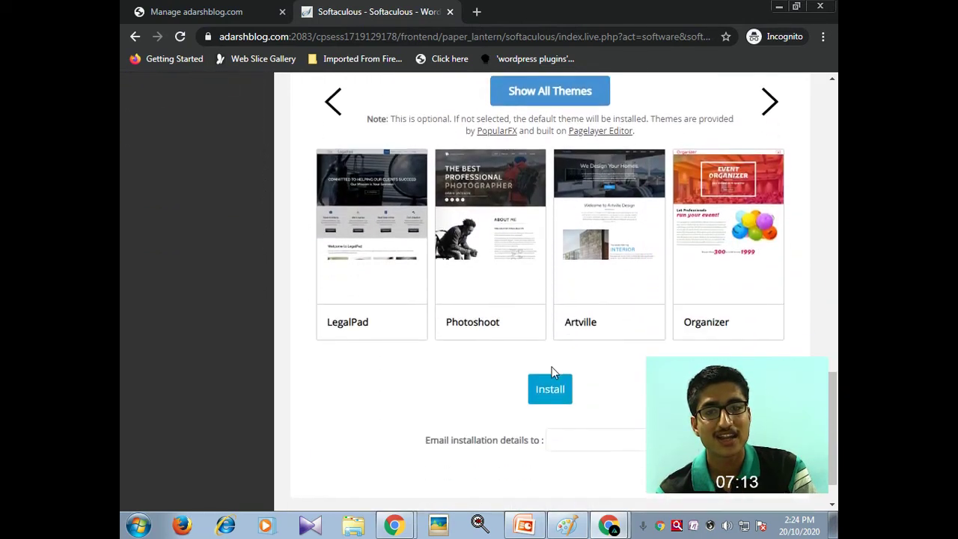
{"action": "left_click", "coordinate": [574, 387]}
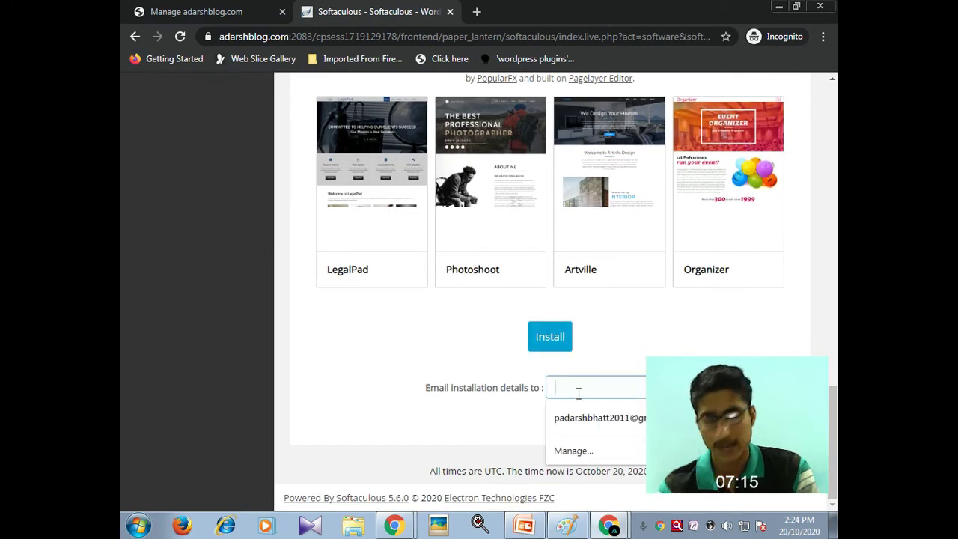
{"action": "left_click", "coordinate": [591, 426]}
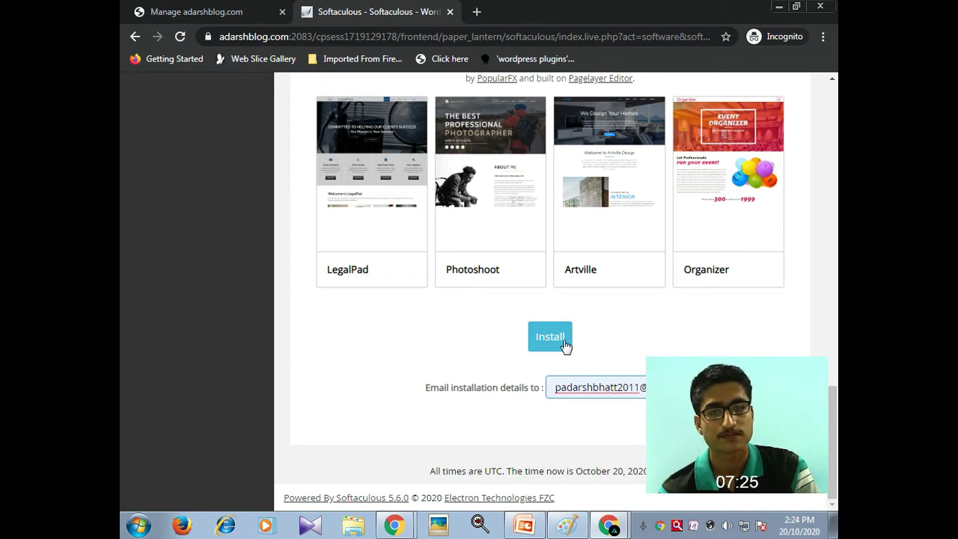
{"action": "left_click", "coordinate": [565, 343]}
Step: Switch between the Chrome windows, ending on the 'Course - Digital Marketer' window
{"action": "mouse_move", "coordinate": [607, 524]}
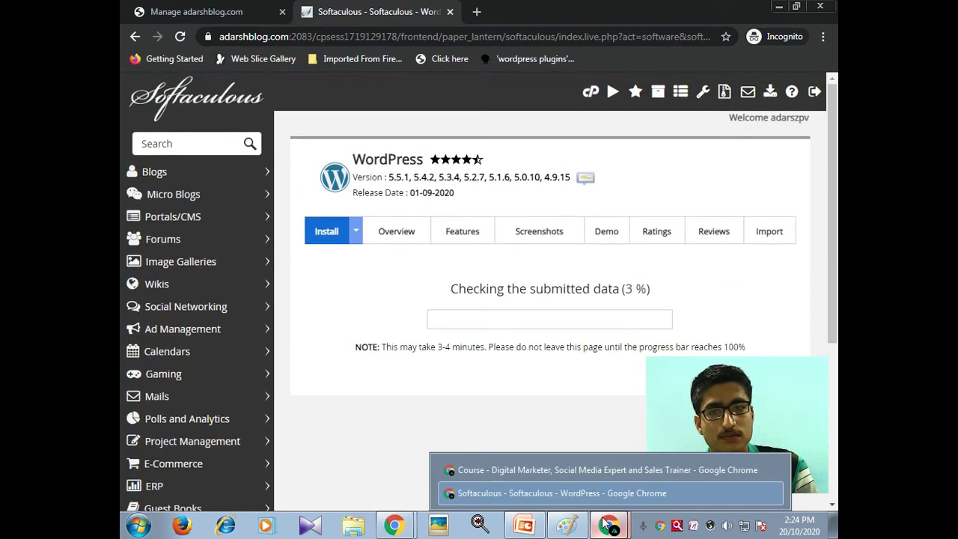
{"action": "left_click", "coordinate": [598, 470]}
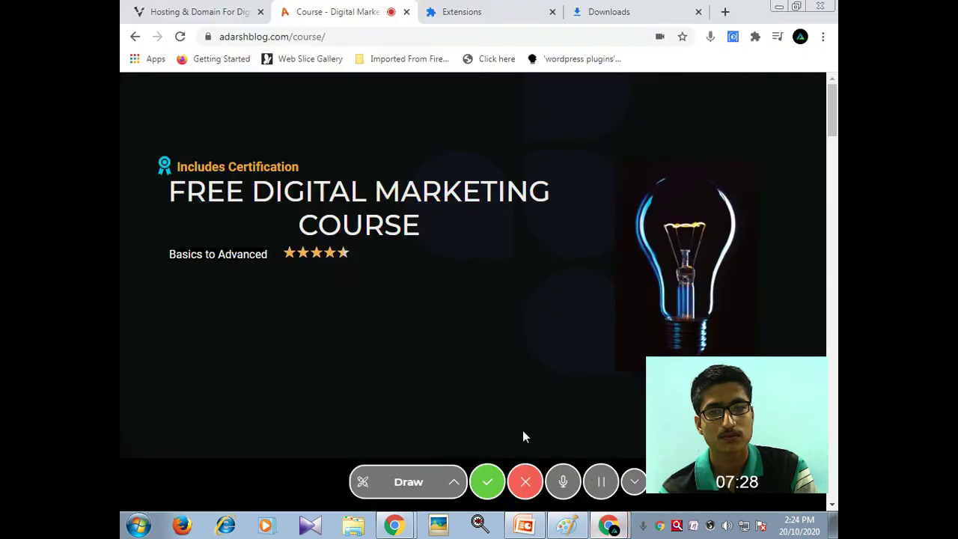
{"action": "mouse_move", "coordinate": [608, 524]}
{"action": "left_click", "coordinate": [621, 490]}
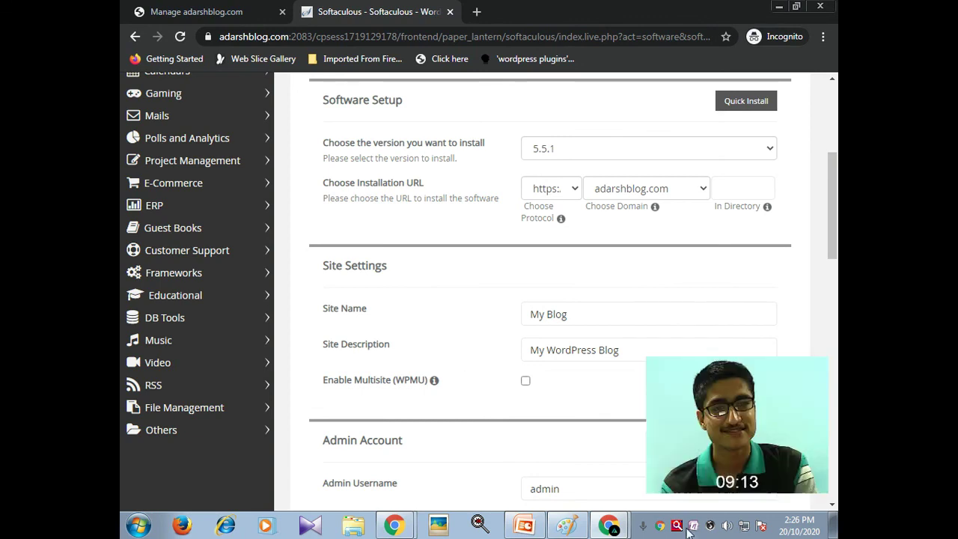
{"action": "mouse_move", "coordinate": [591, 513]}
{"action": "left_click", "coordinate": [587, 472]}
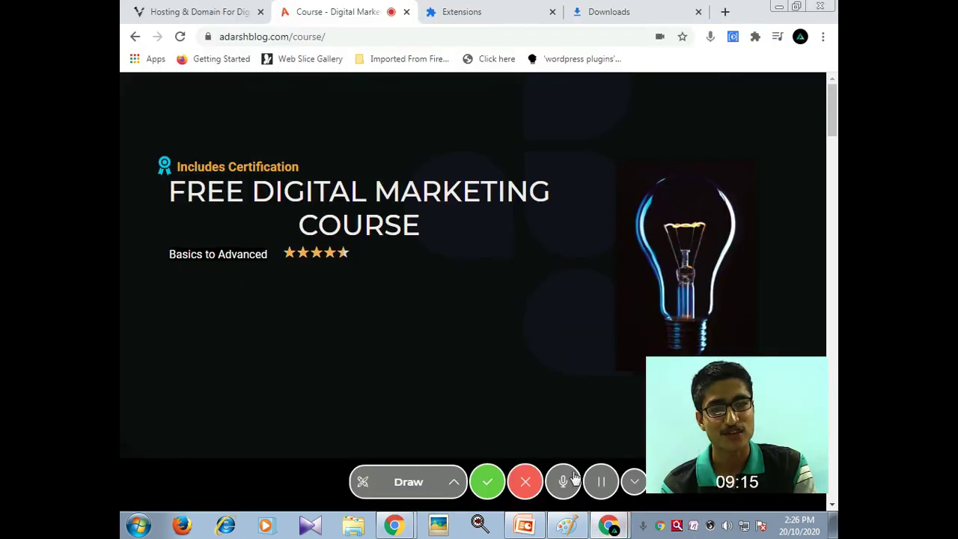